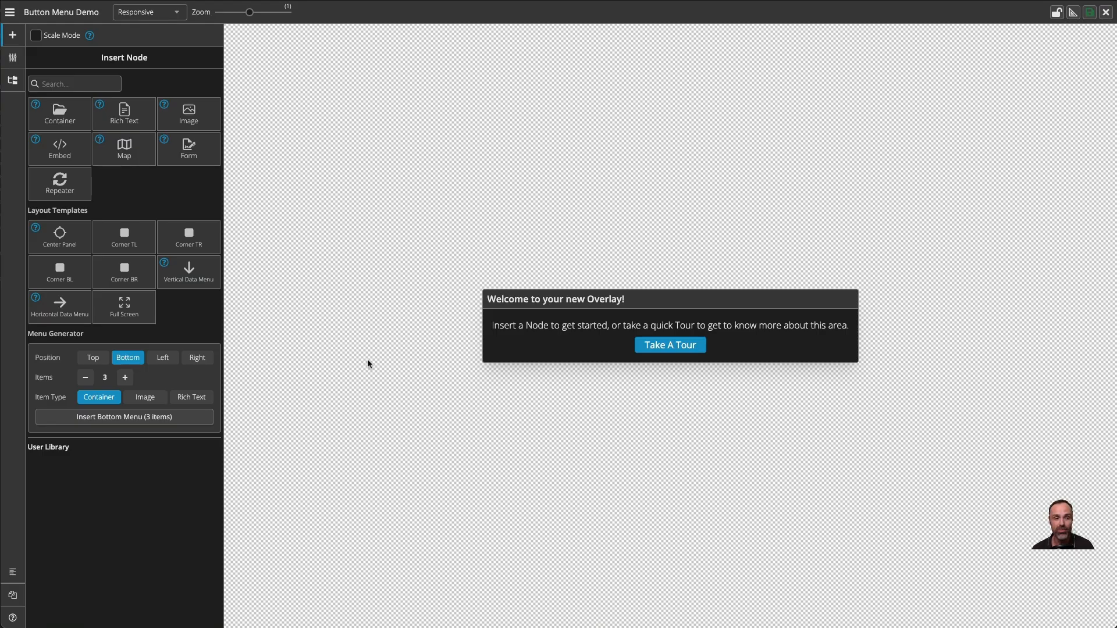
Insert a container node on the empty canvas and give it a solid blue-violet background color.
left_click(70, 124)
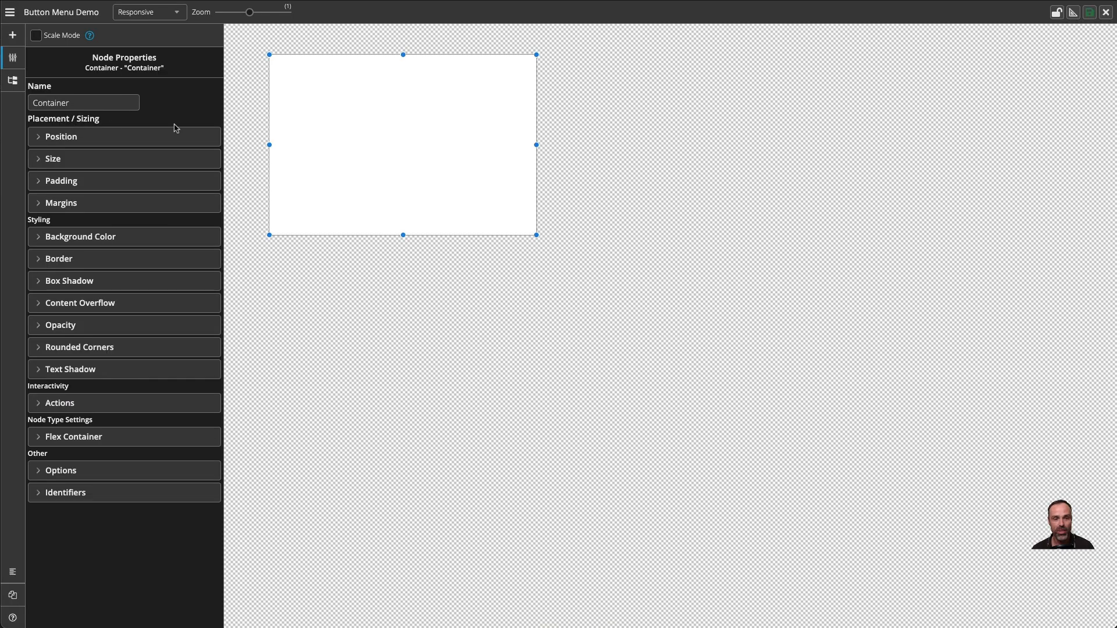
left_click(114, 237)
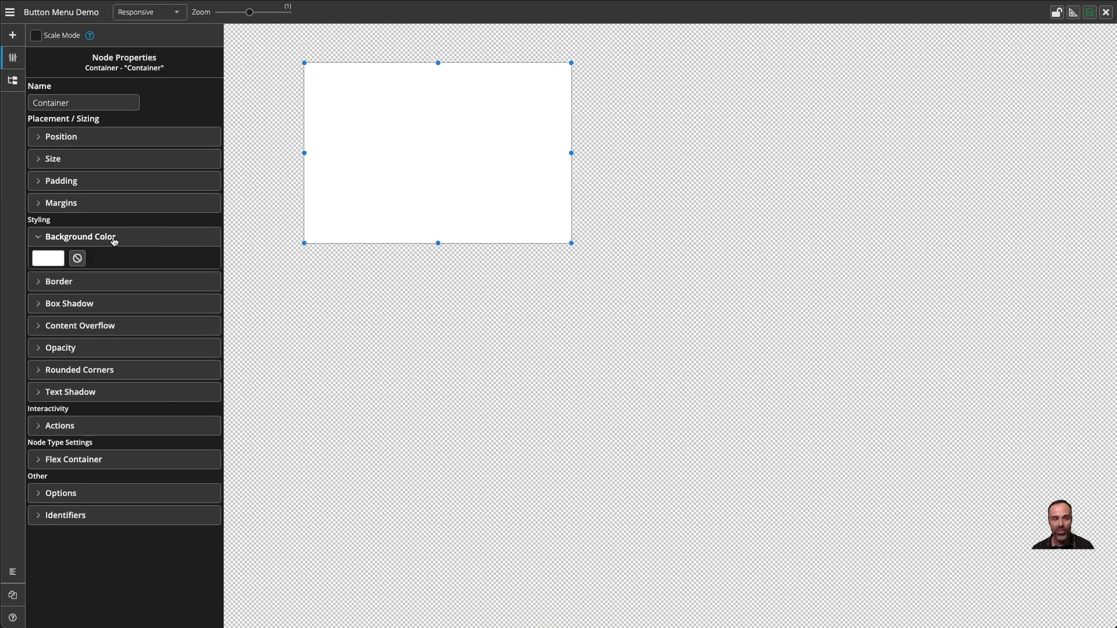
left_click(49, 257)
left_click(162, 219)
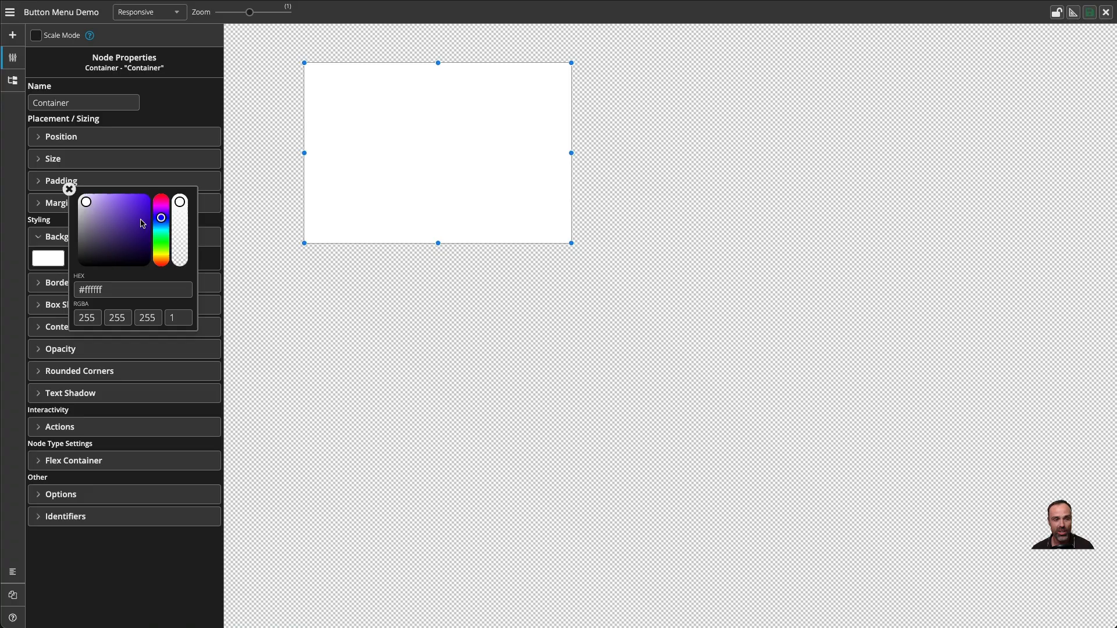
left_click_drag(108, 216, 138, 204)
left_click(69, 189)
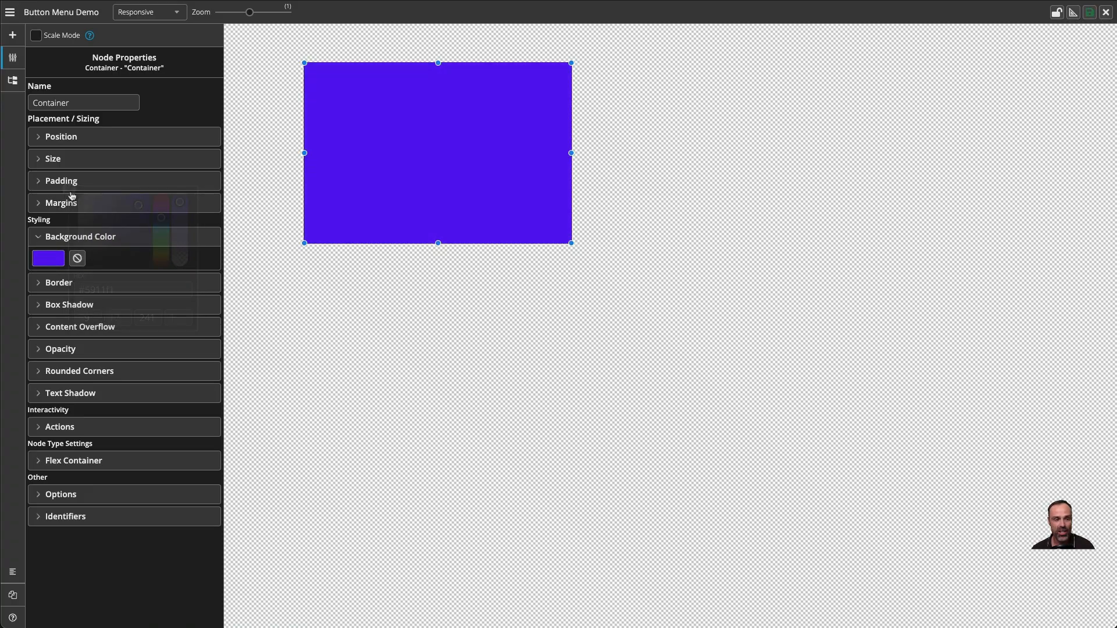
left_click(65, 233)
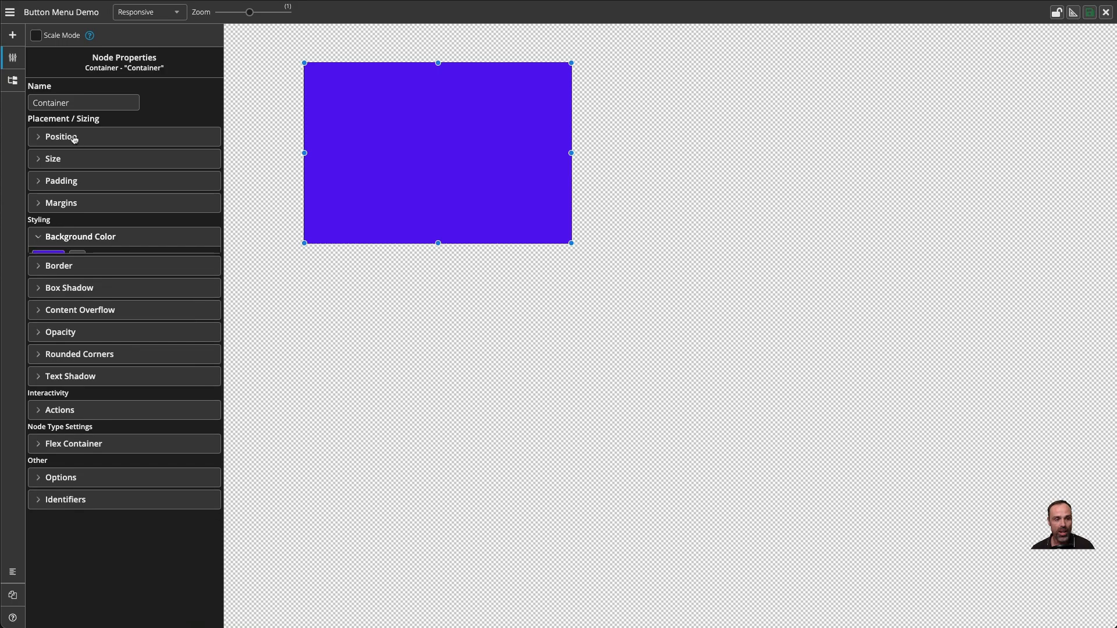
Set the container's height to 200 px and turn off its width setting.
left_click(70, 138)
left_click(71, 293)
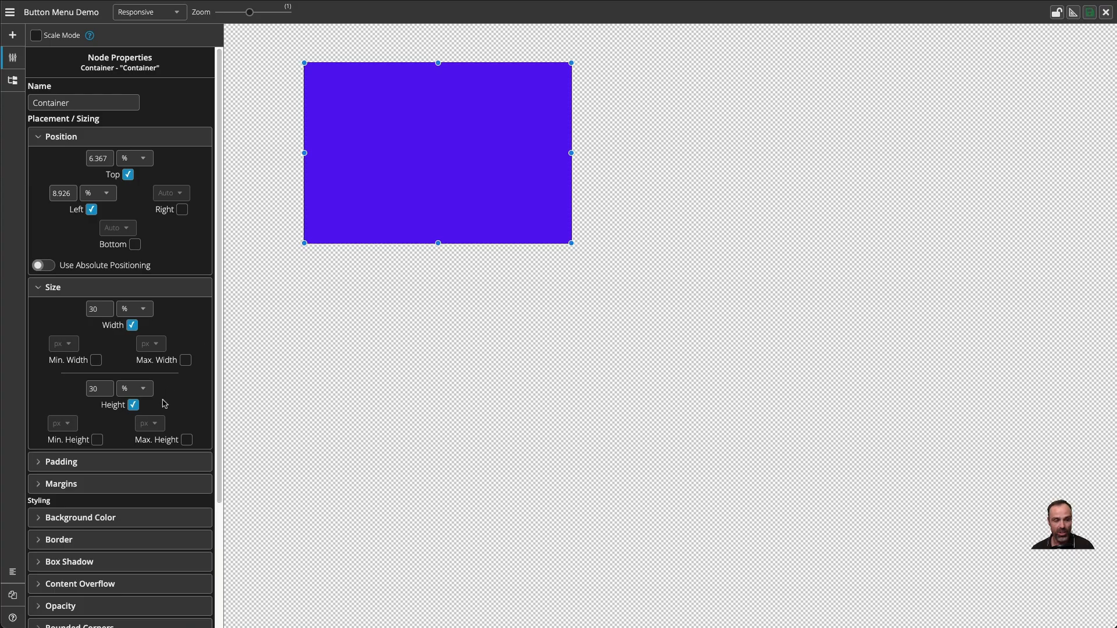
left_click(130, 390)
left_click(128, 376)
left_click_drag(109, 393, 68, 379)
type("200")
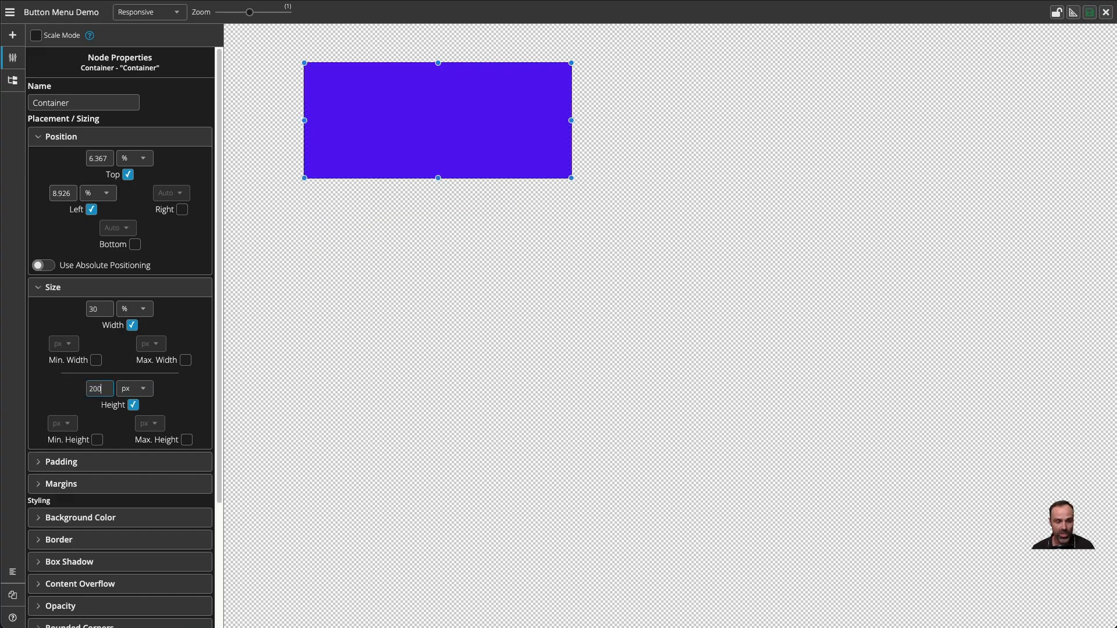
left_click(132, 325)
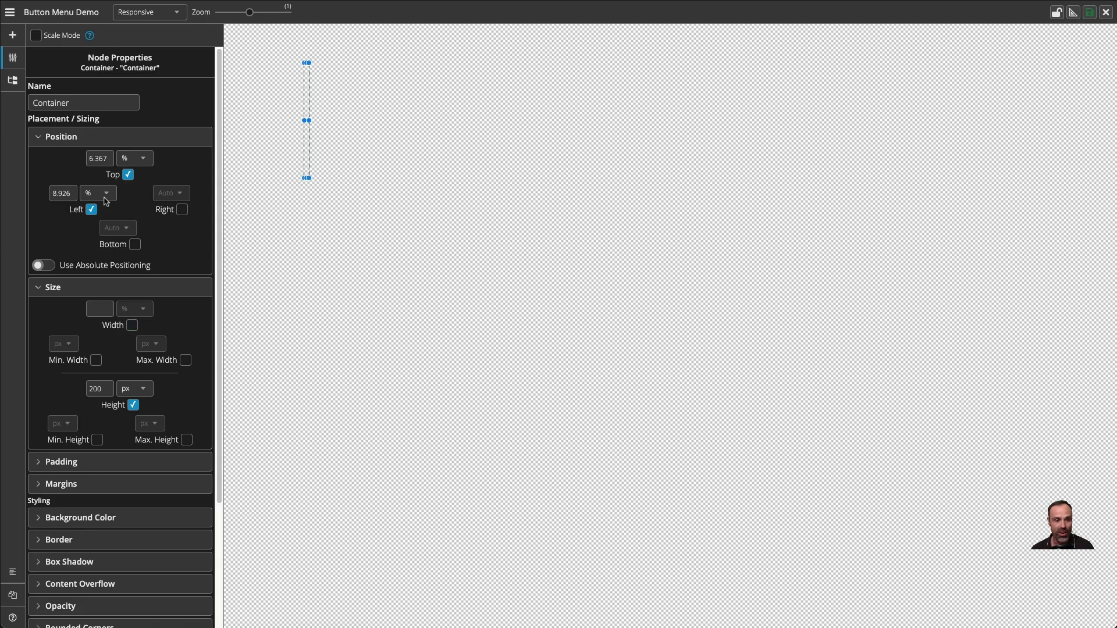
Switch the container's top and left offsets to pixels and enable a right offset in pixels.
left_click(132, 158)
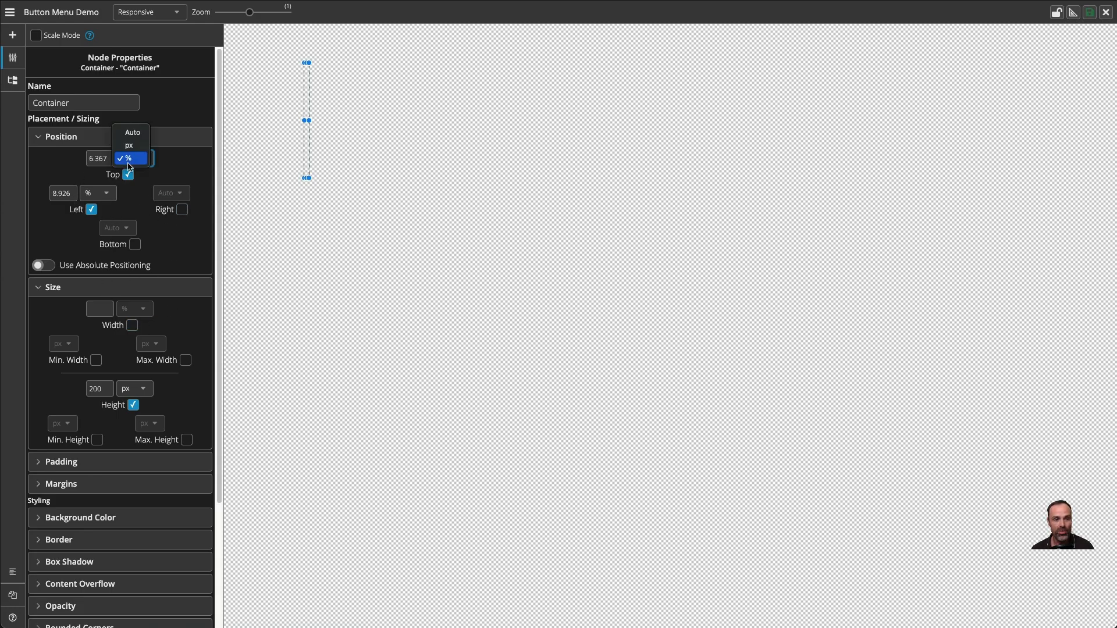
left_click(127, 144)
left_click(100, 194)
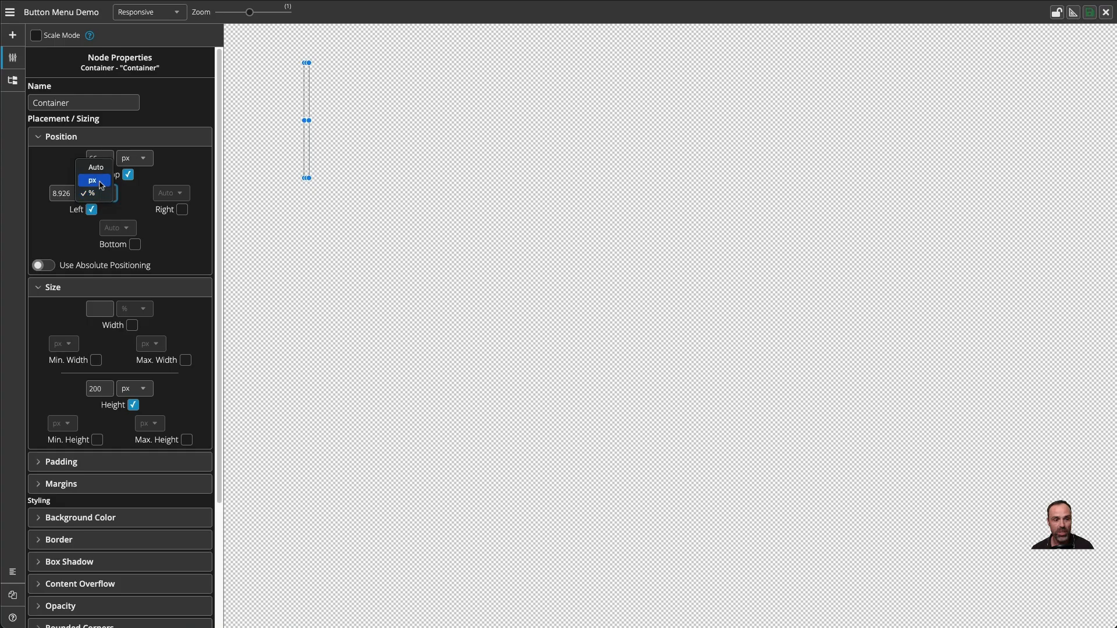
left_click(94, 180)
left_click(182, 209)
left_click(182, 193)
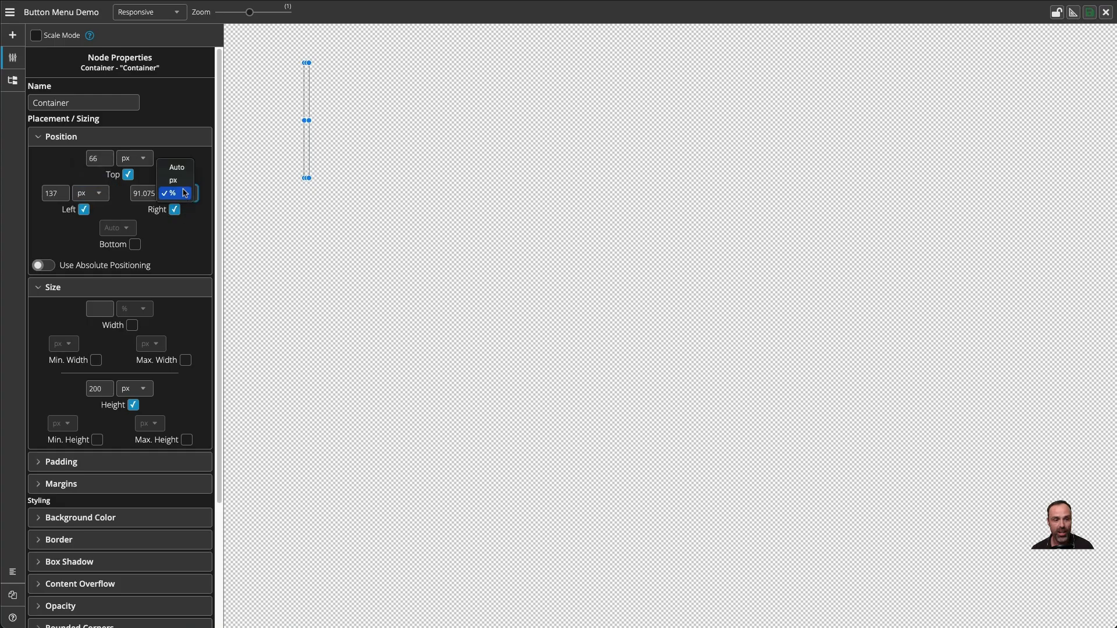
left_click(176, 180)
Set the container's right, left and top offsets to 0 px, then deselect it.
left_click_drag(151, 194, 116, 188)
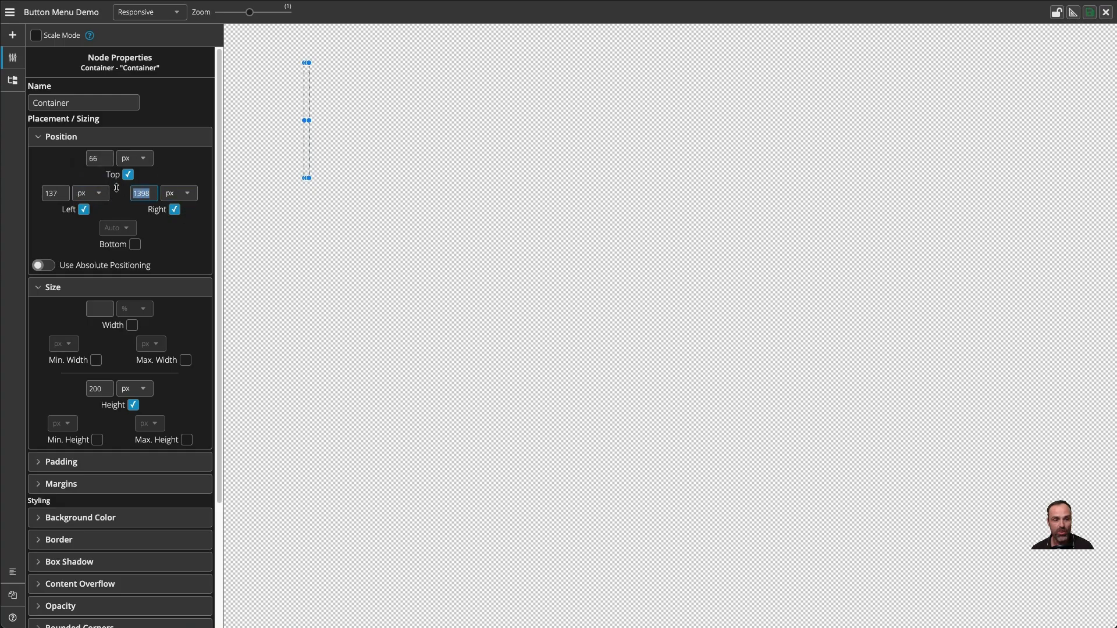
type("0")
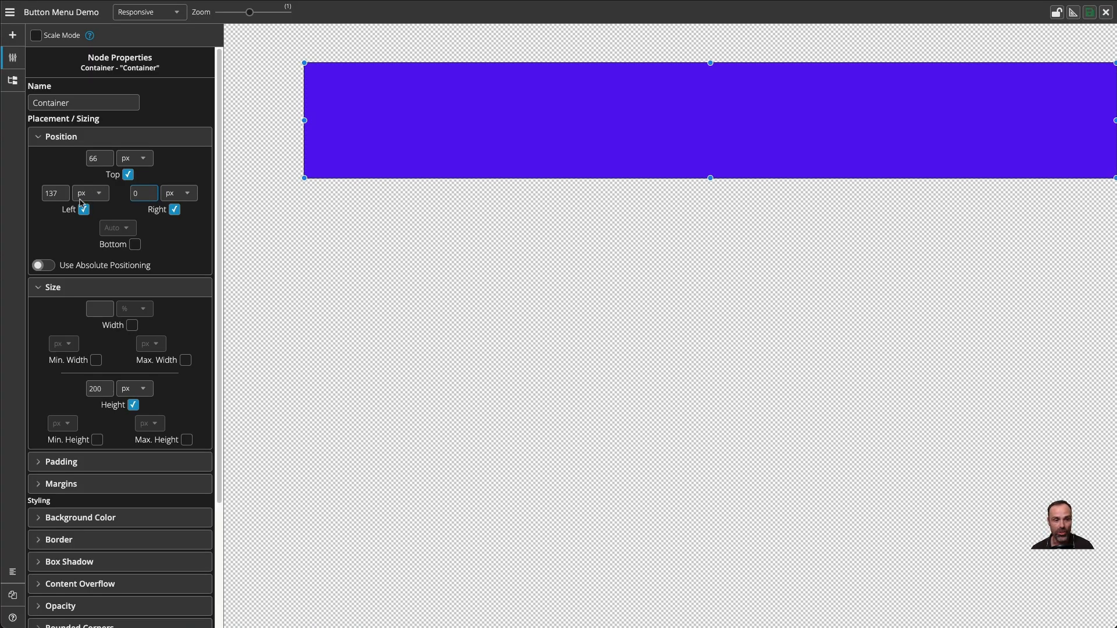
left_click_drag(61, 195, 15, 194)
type("0")
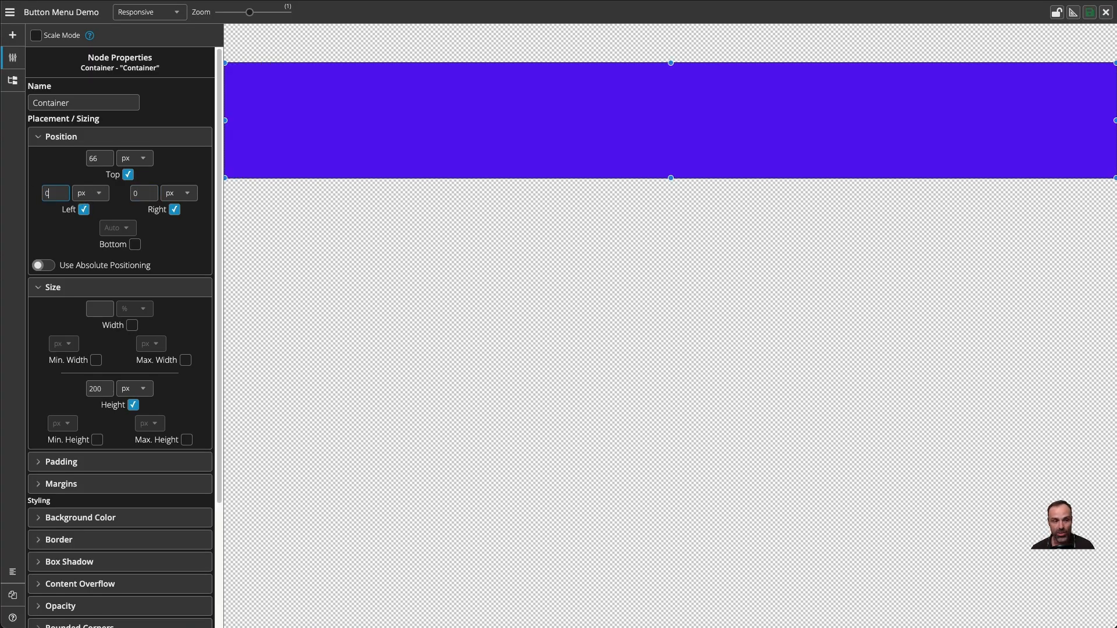
left_click_drag(112, 155, 60, 151)
type("0")
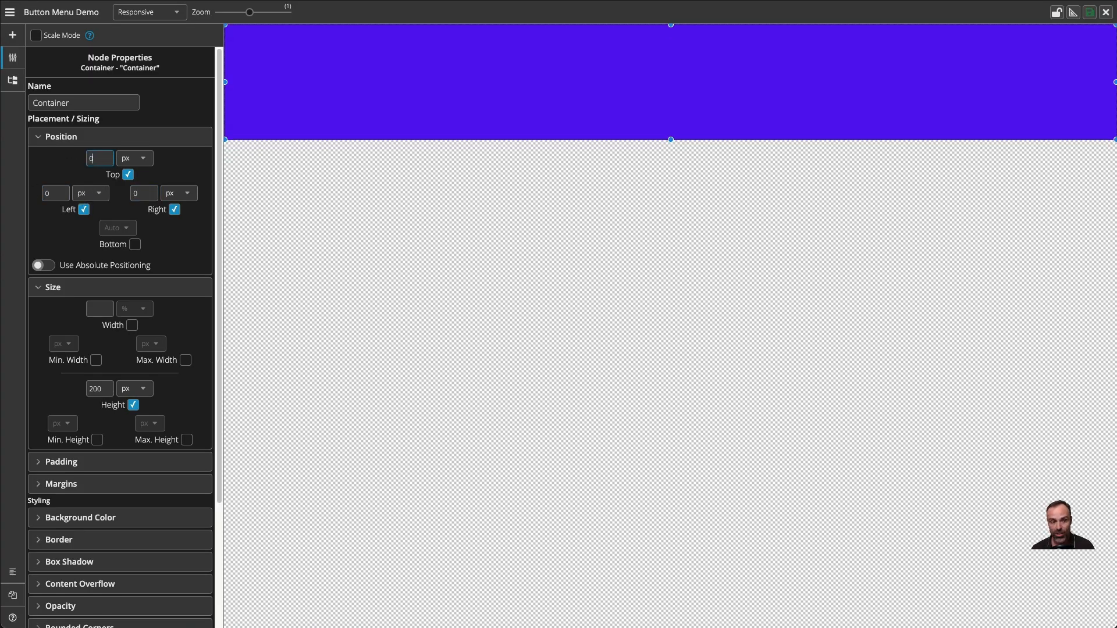
left_click(368, 234)
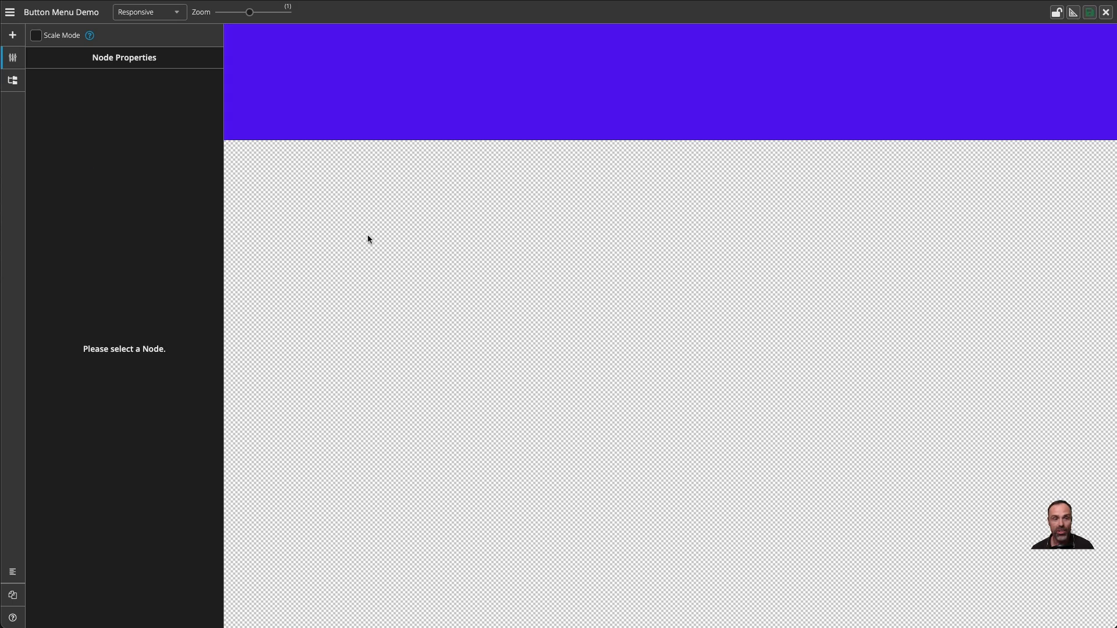
Preview the overlay at the Galaxy S20 screen size, then return to the Responsive view.
left_click(156, 14)
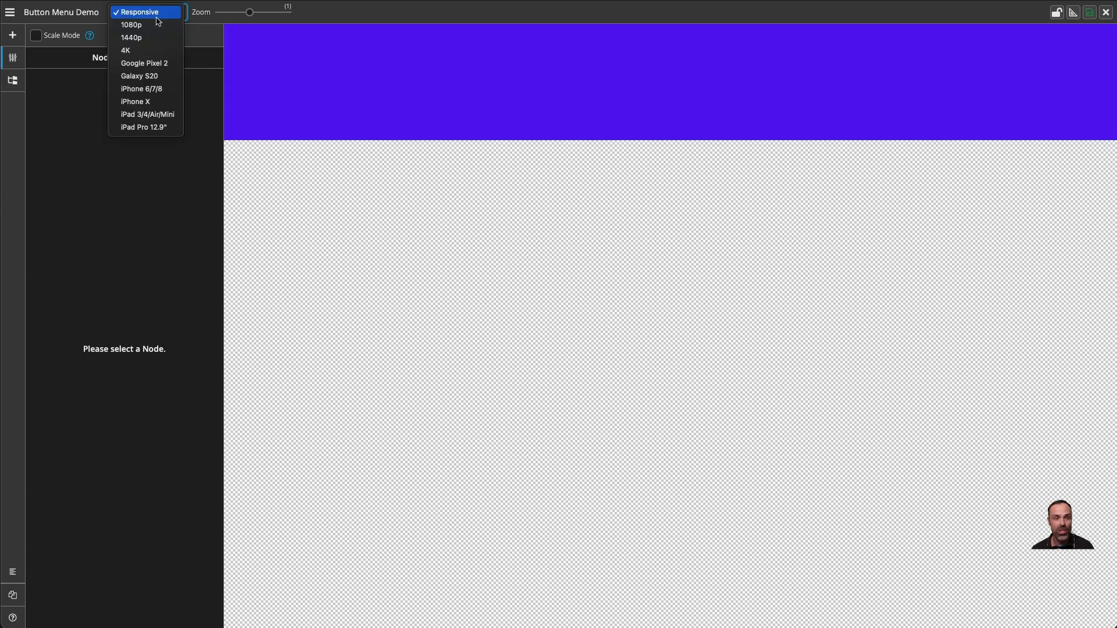
left_click(154, 77)
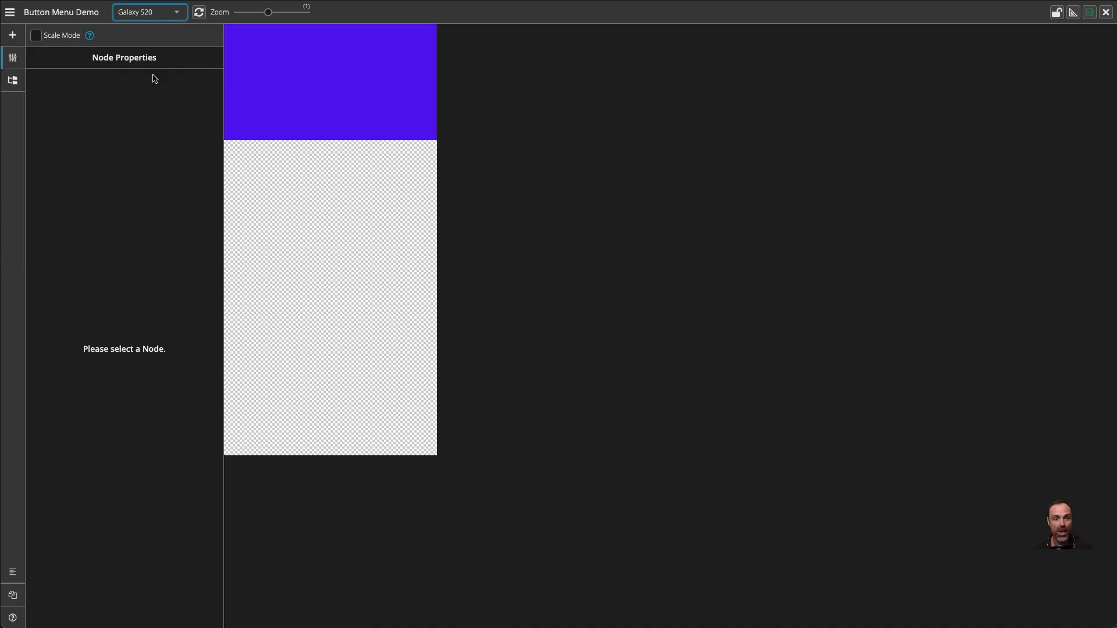
left_click(137, 19)
left_click(208, 16)
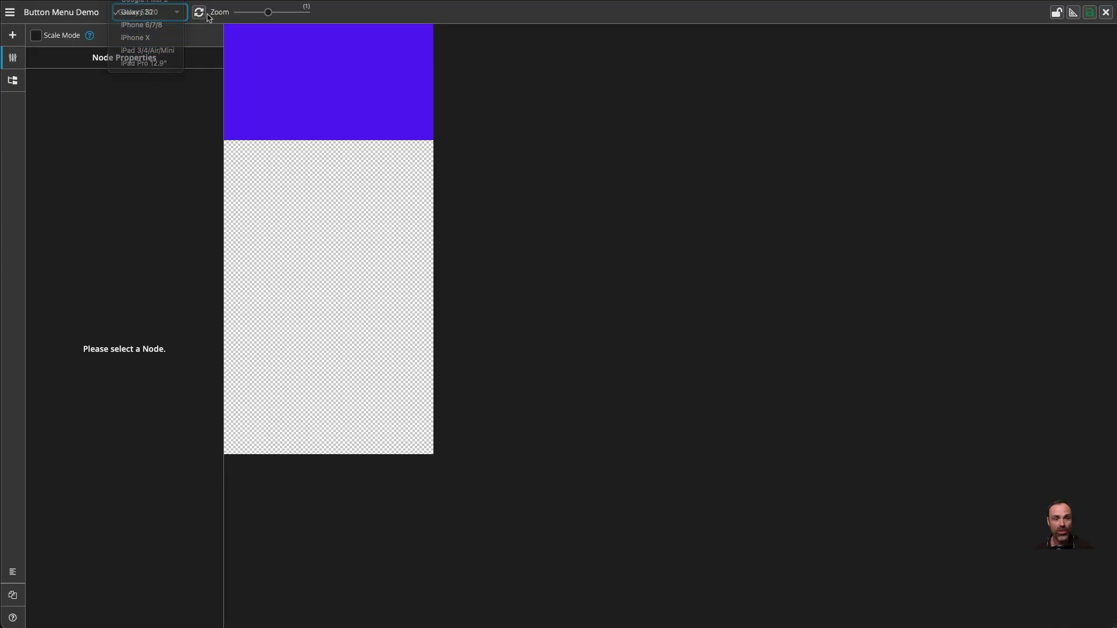
left_click(204, 18)
left_click(203, 18)
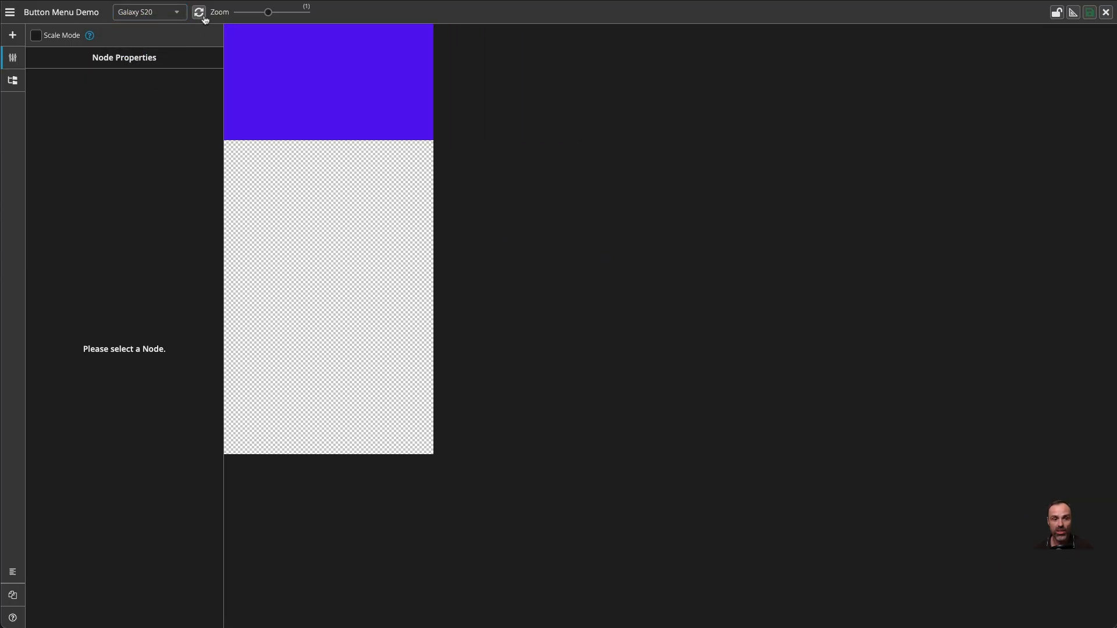
left_click(203, 19)
left_click(167, 14)
left_click(167, 14)
left_click(140, 1)
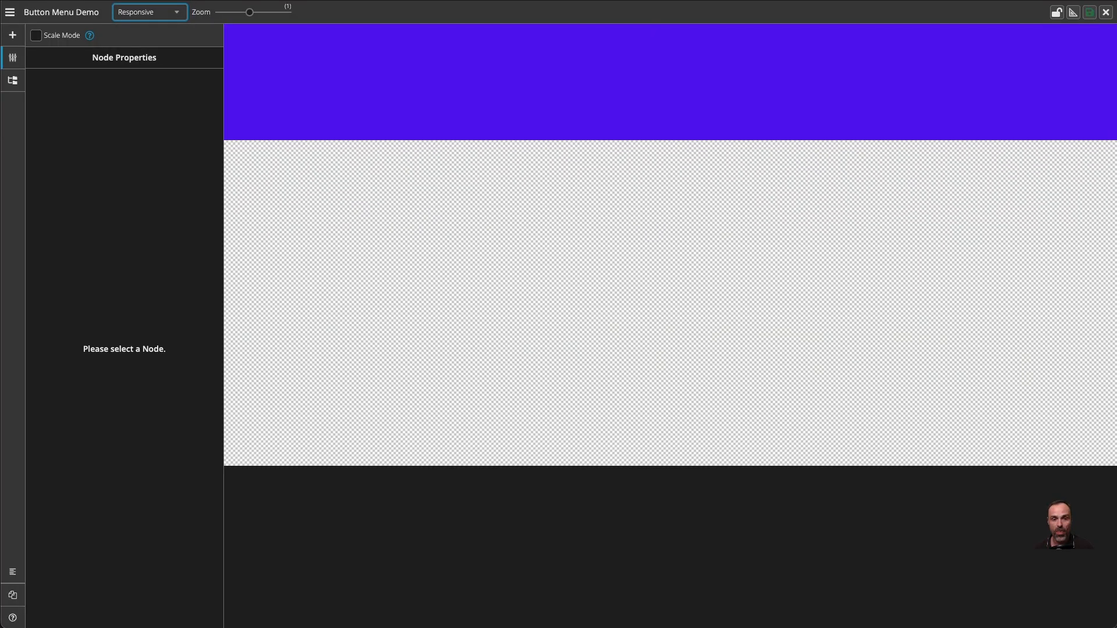
Insert a rich text node inside the blue-violet container and move it toward the middle of the bar's height.
left_click(290, 55)
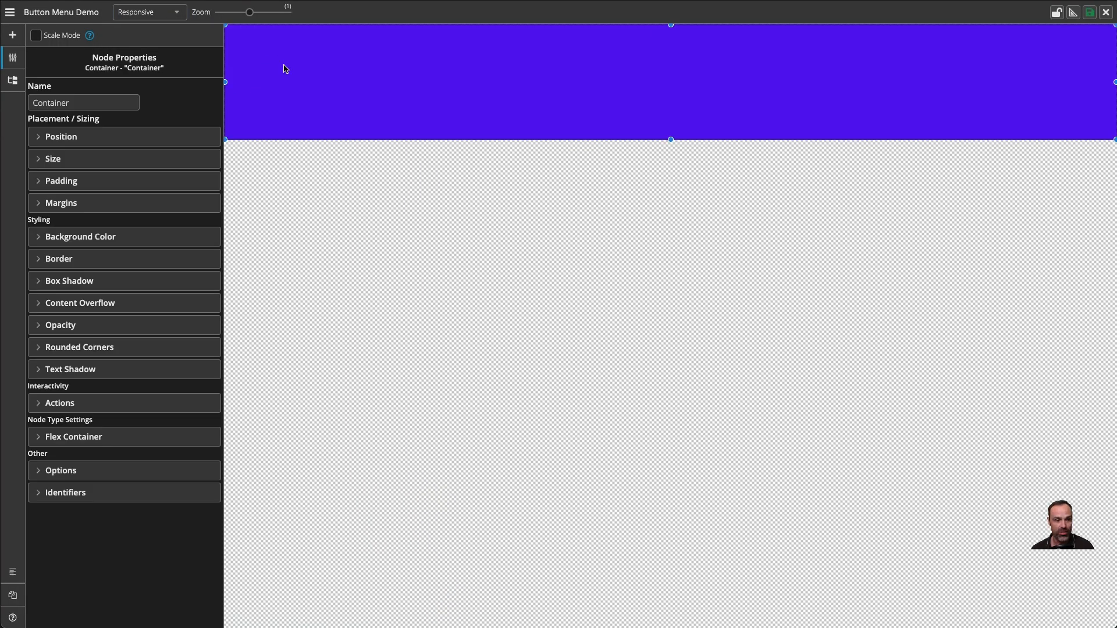
left_click(86, 160)
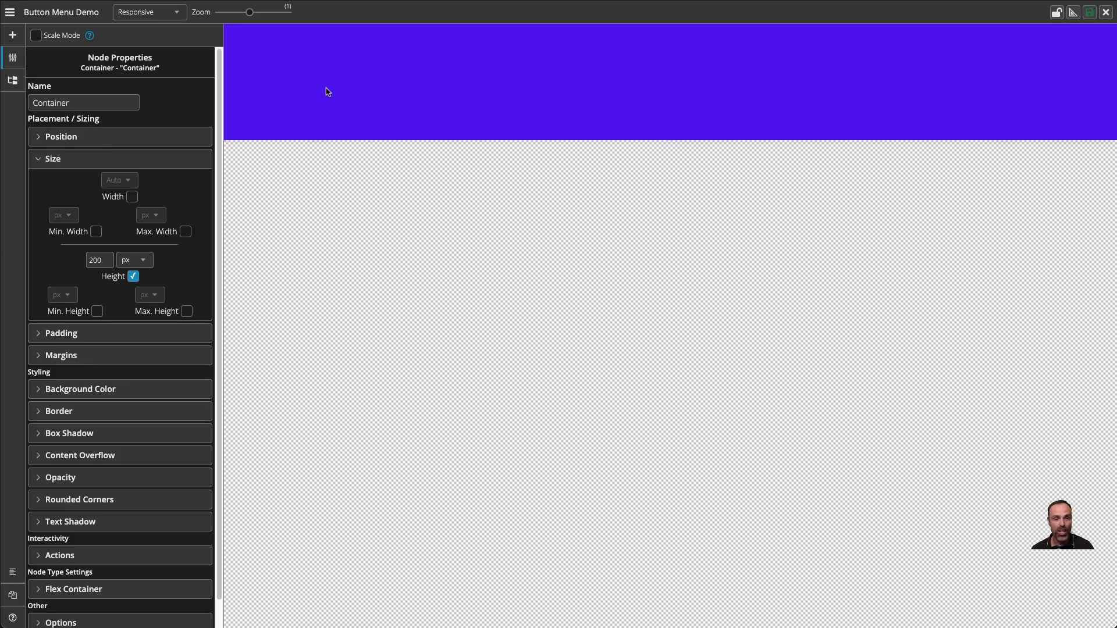
left_click(12, 35)
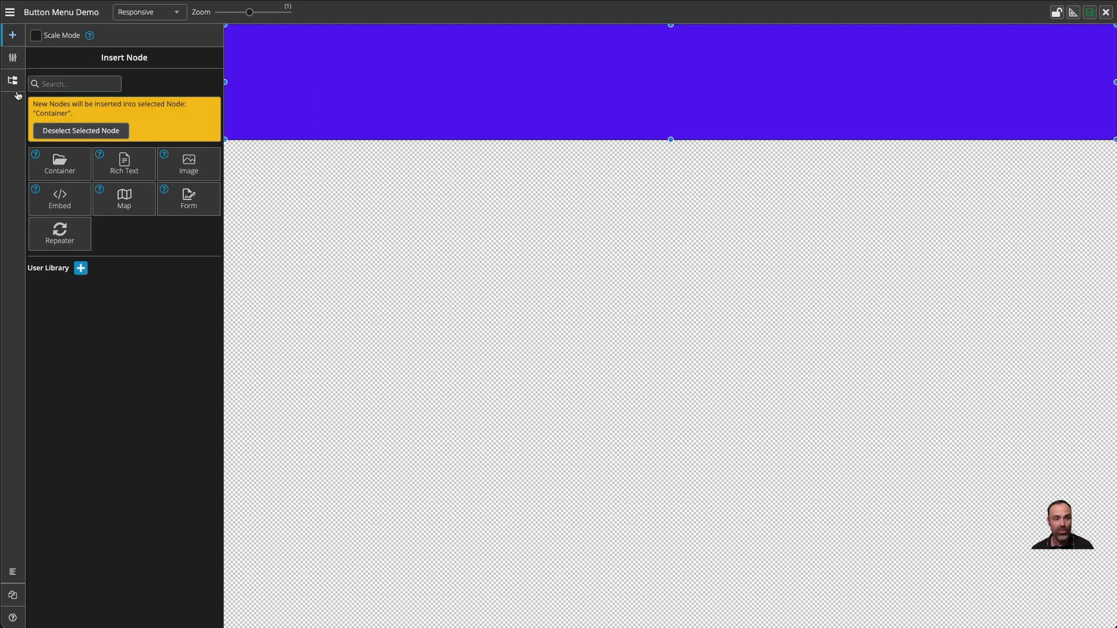
left_click(122, 165)
left_click_drag(333, 42, 455, 70)
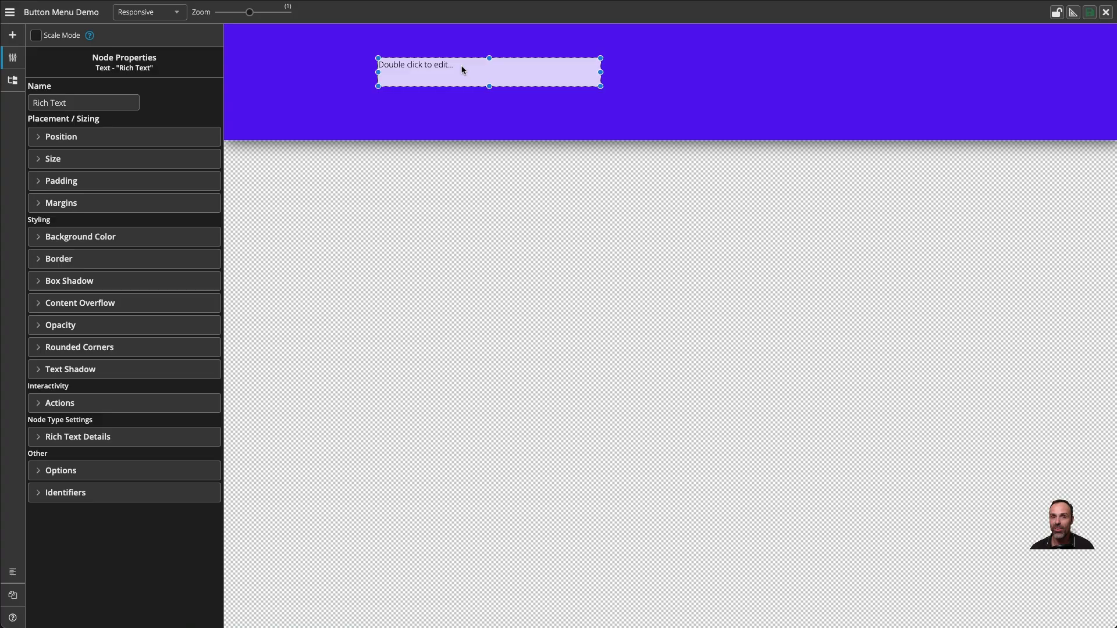
Replace the rich text node's placeholder text with "Button One!".
double_click(443, 68)
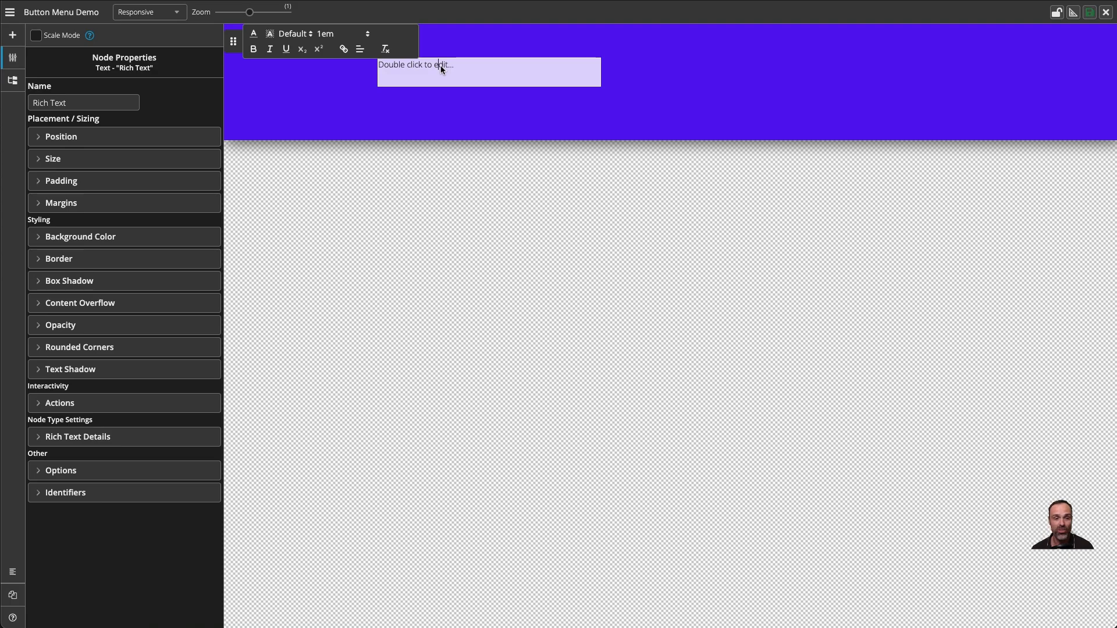
left_click_drag(441, 64, 437, 77)
key("ctrl+a")
type("B")
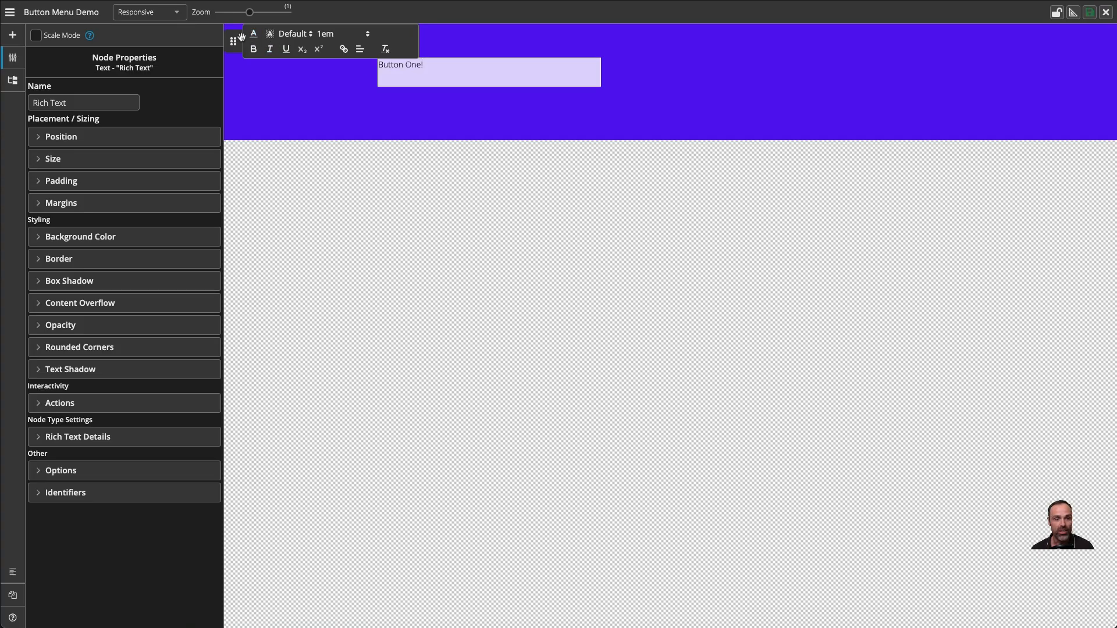
Format the "Button One!" text as 1.5em, bold and centered.
key("ctrl+a")
left_click(326, 34)
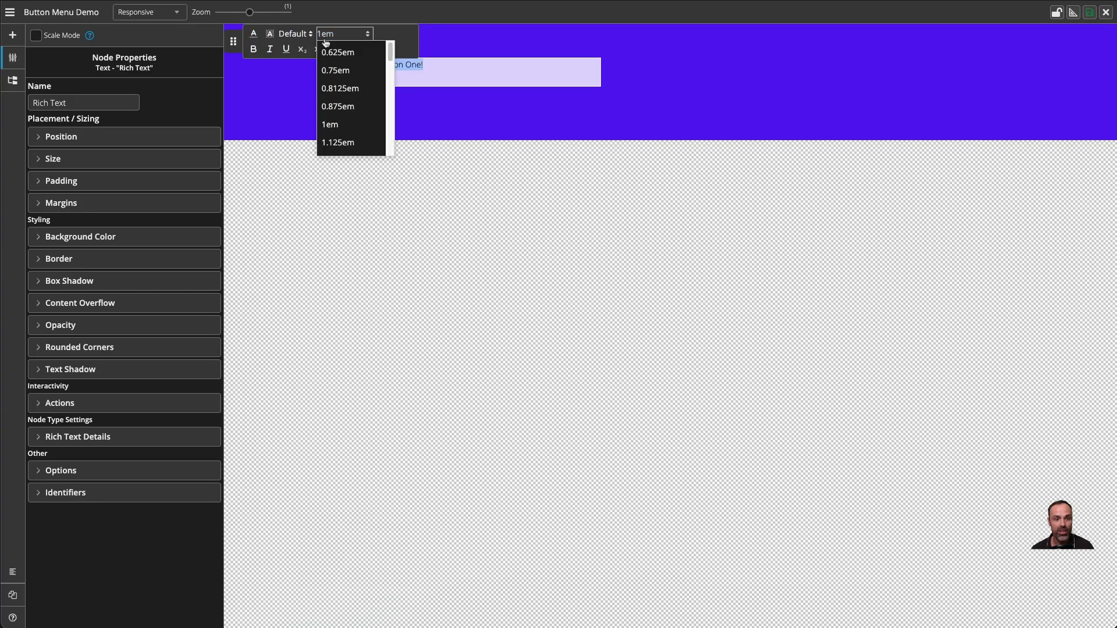
scroll(338, 119, "down", 2)
left_click(339, 105)
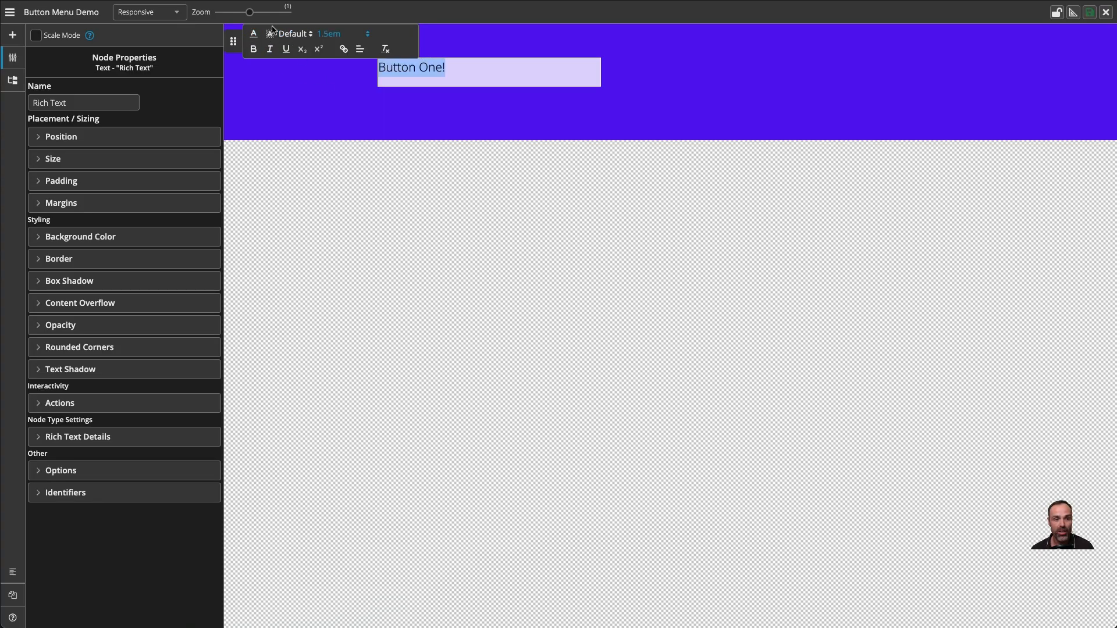
left_click(259, 50)
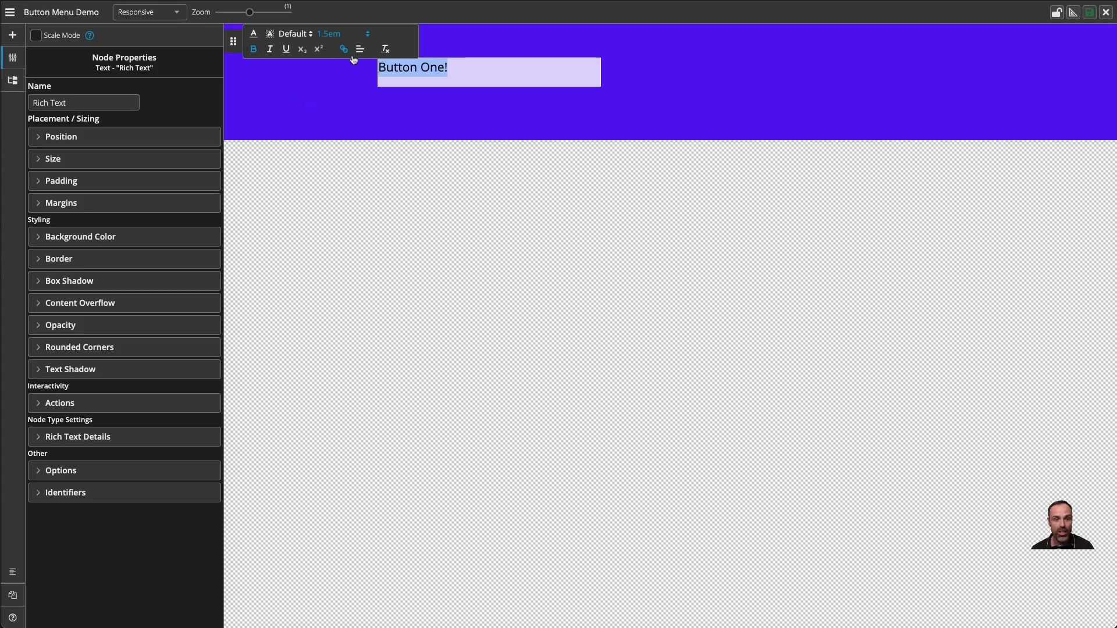
left_click(361, 51)
left_click(368, 75)
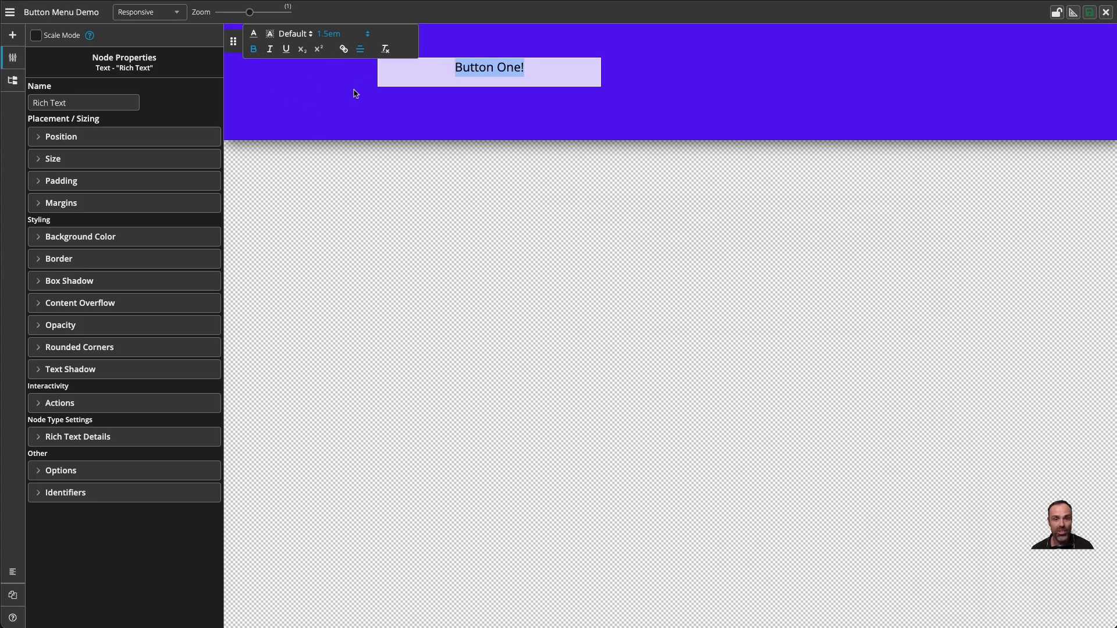
left_click(350, 102)
Move the "Button One!" node to about 31% from the container's top and 10% from its left, and turn off its height setting.
left_click_drag(447, 78, 378, 75)
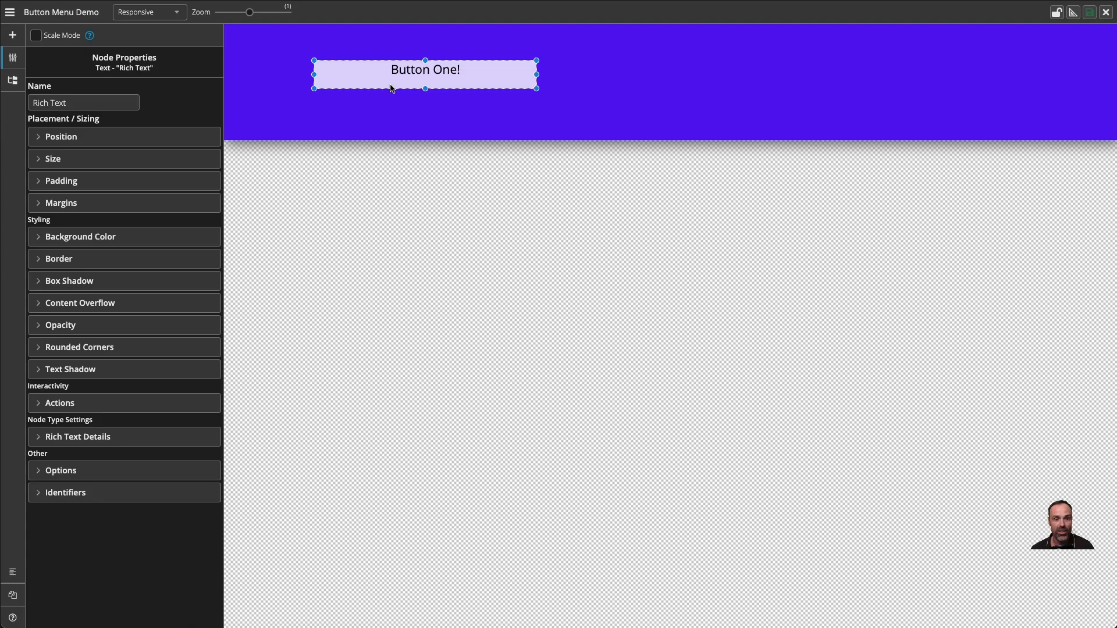
left_click(75, 165)
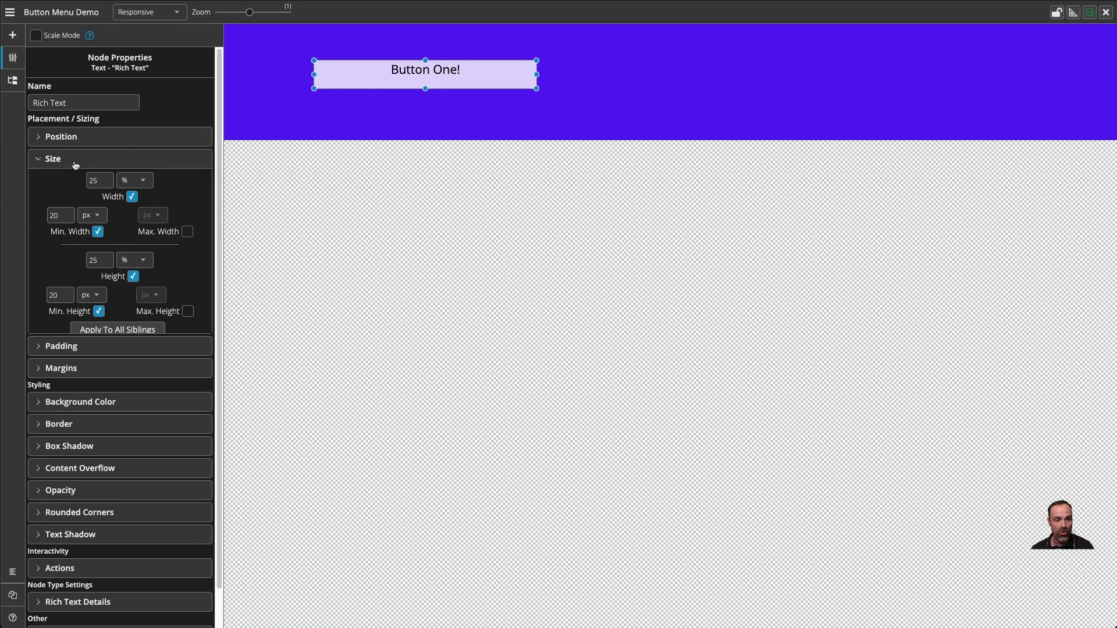
left_click(78, 138)
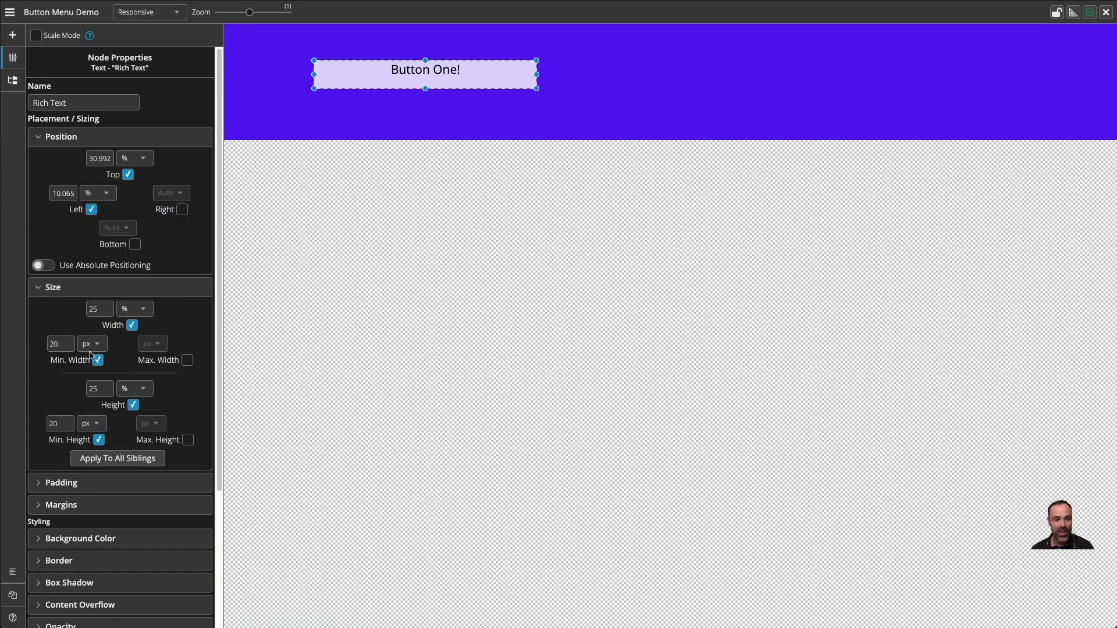
left_click(134, 406)
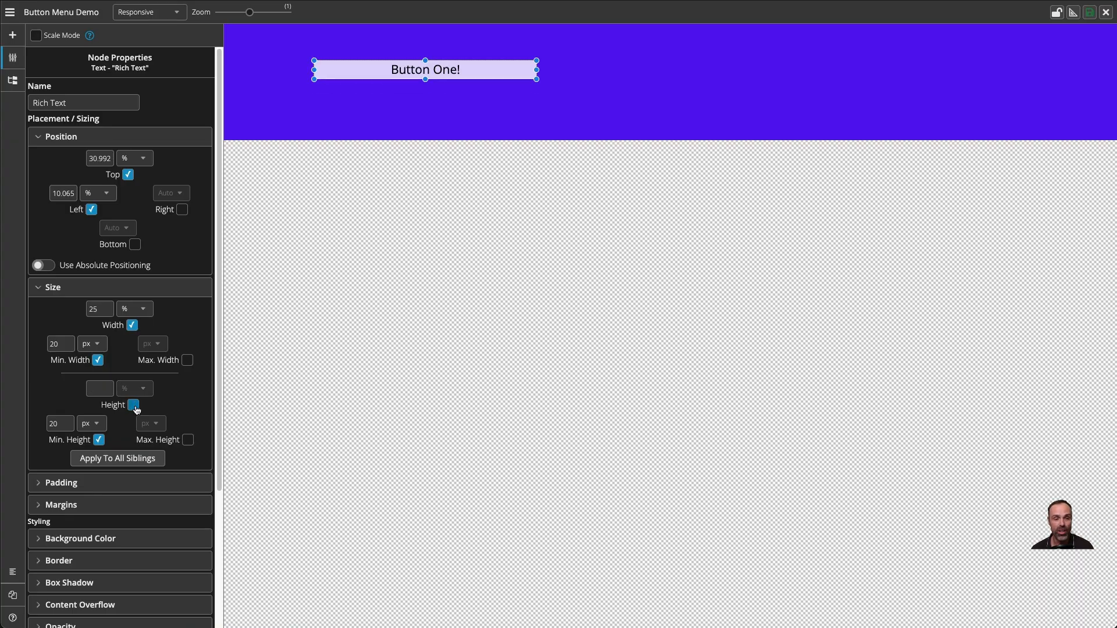
Turn off the width setting of the "Button One!" node so it fits its text, and reselect the node.
left_click(132, 325)
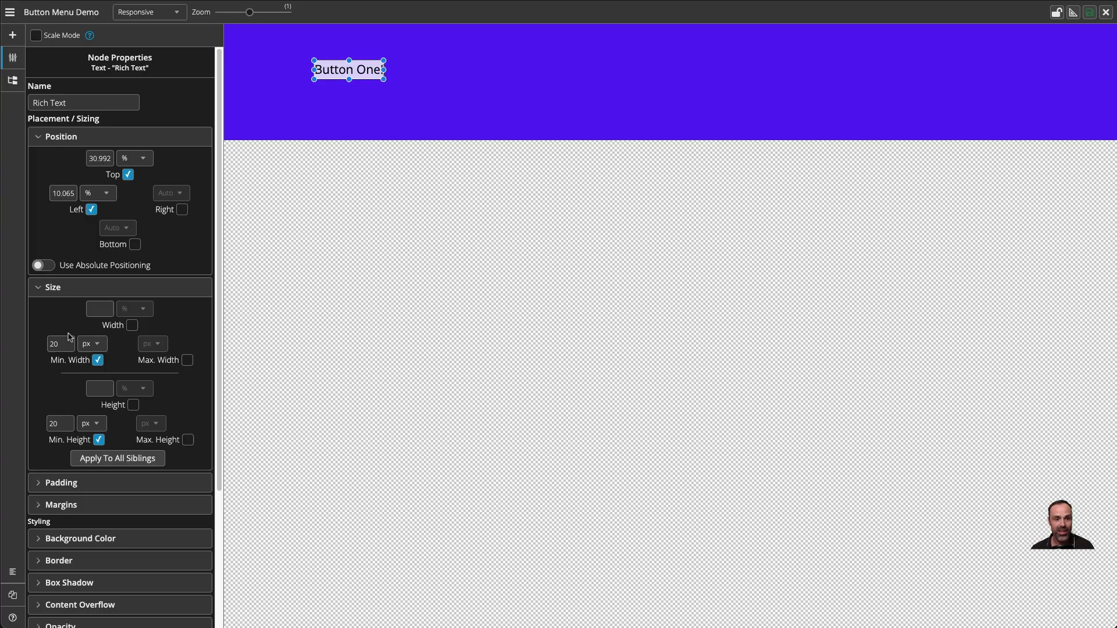
left_click(356, 110)
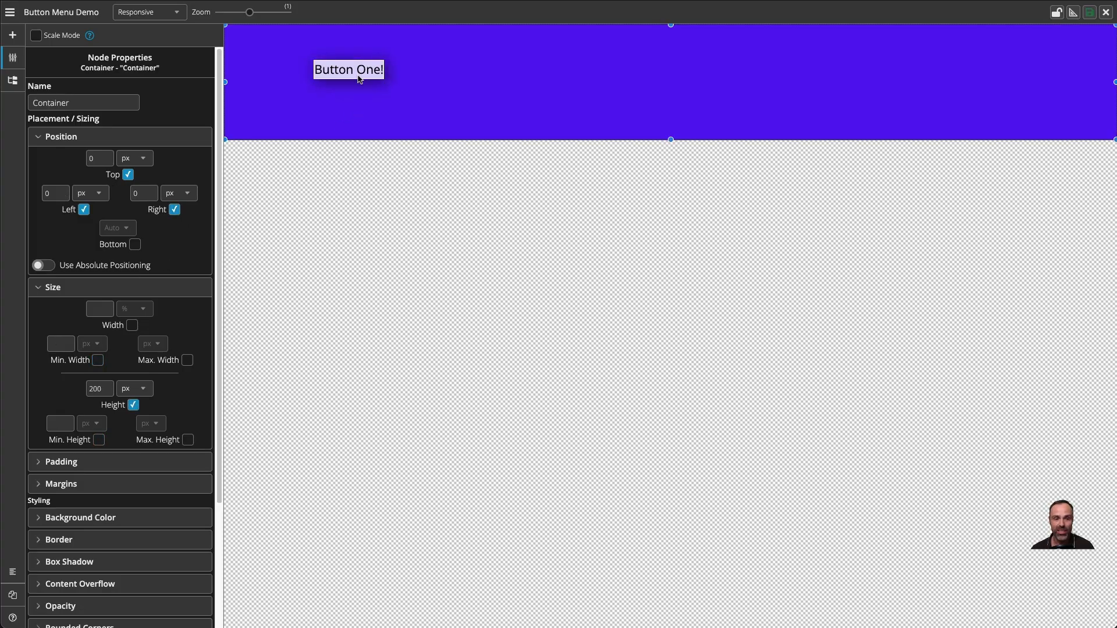
left_click(359, 78)
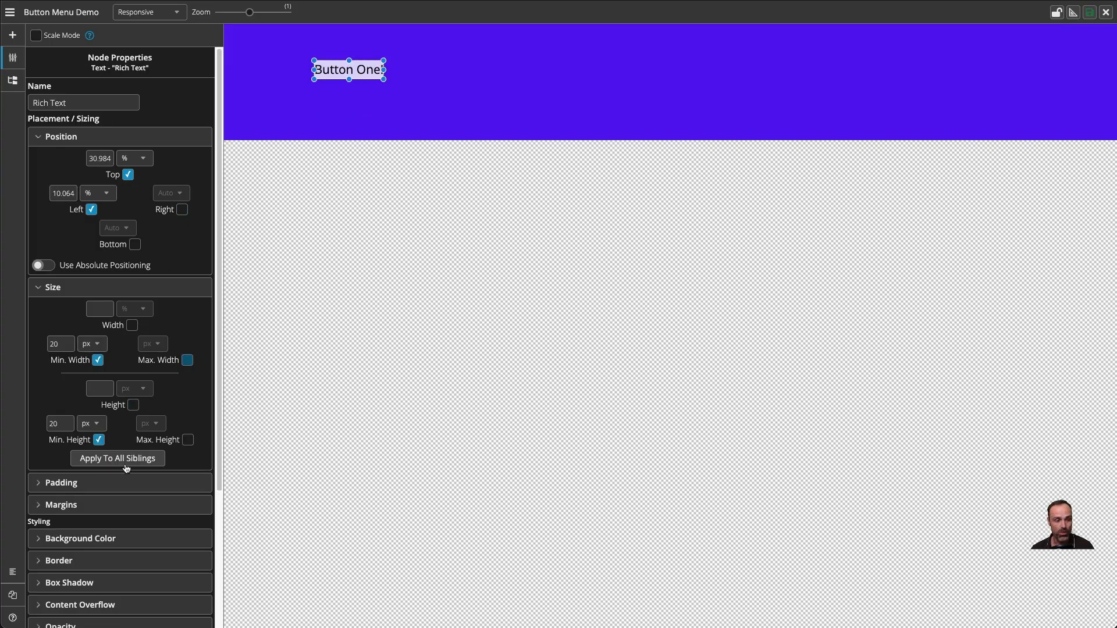
Switch the "Button One!" node's padding to individual sides and set its top and bottom padding to 8 px.
left_click(85, 481)
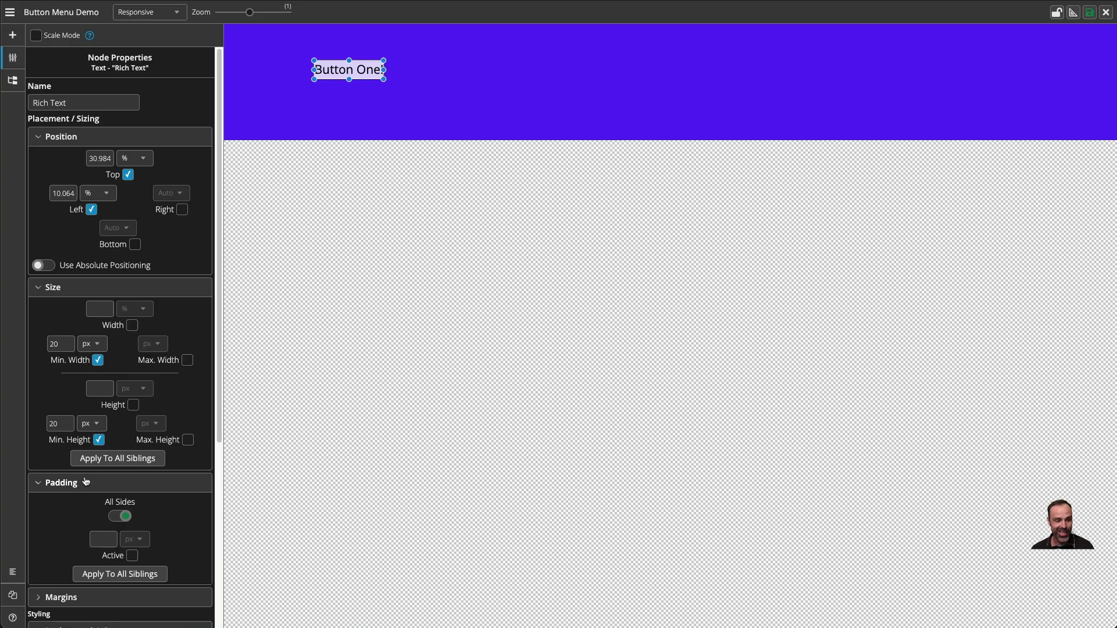
left_click(121, 516)
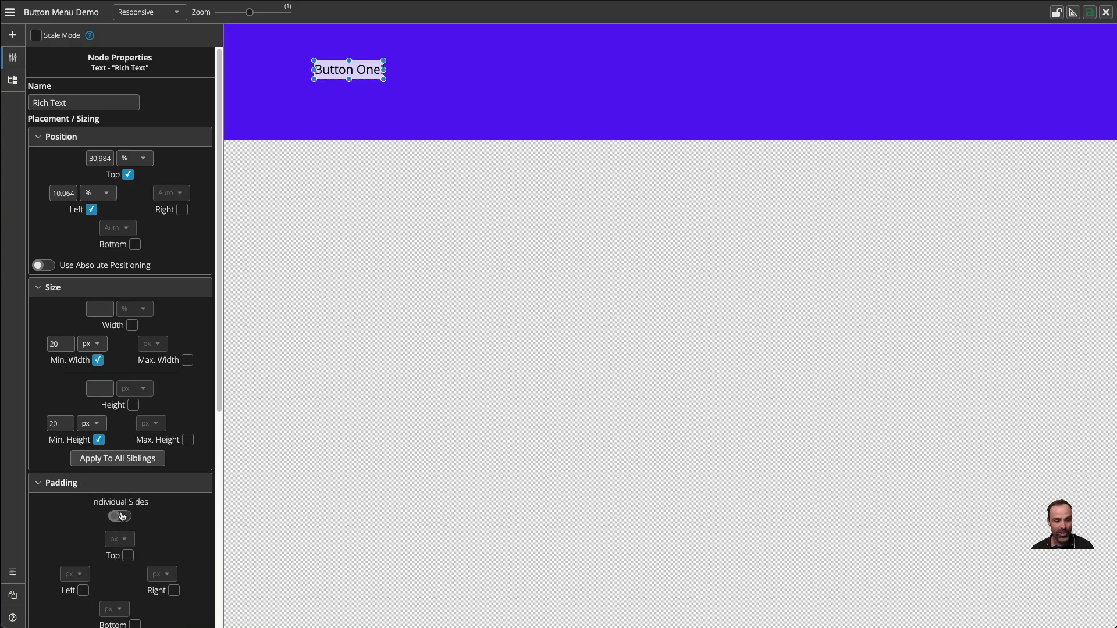
scroll(122, 516, "down", 2)
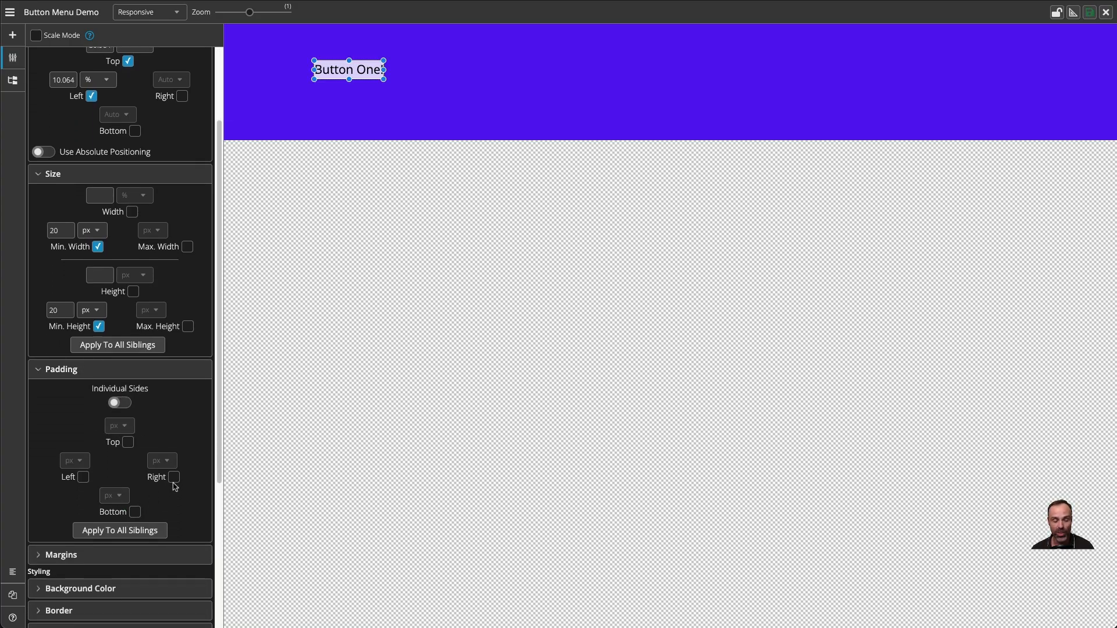
left_click(174, 478)
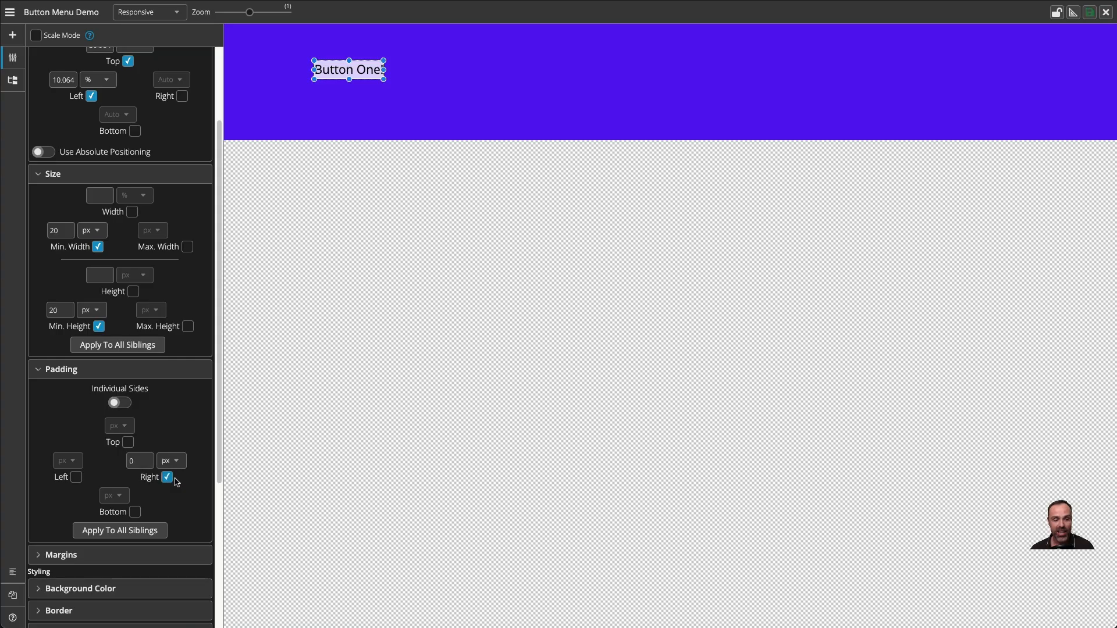
left_click(167, 477)
left_click(128, 442)
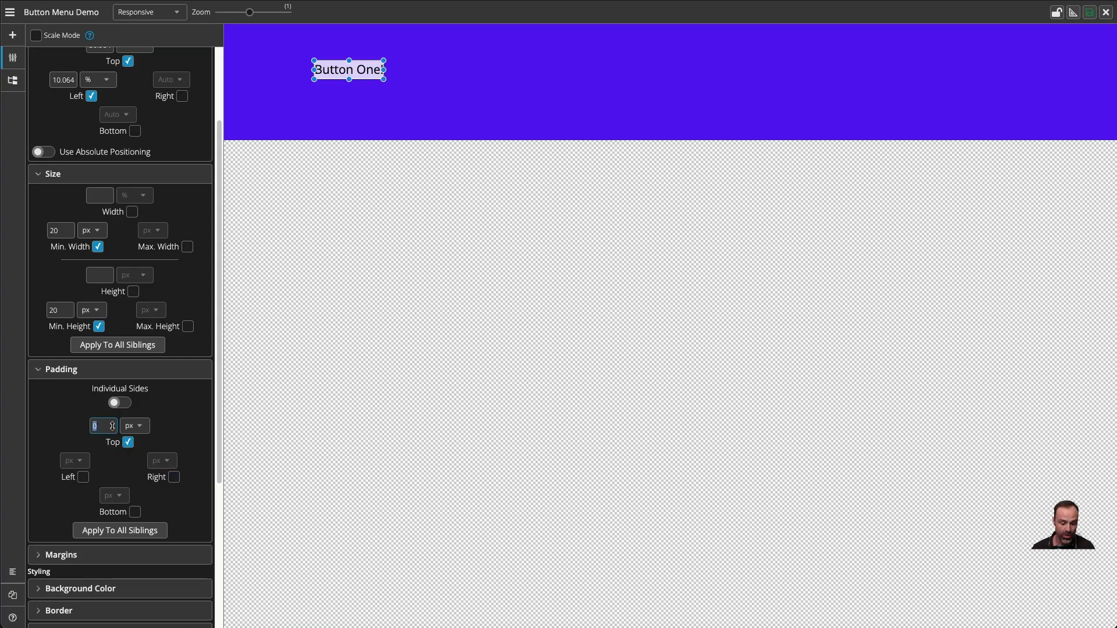
type("8")
left_click(136, 512)
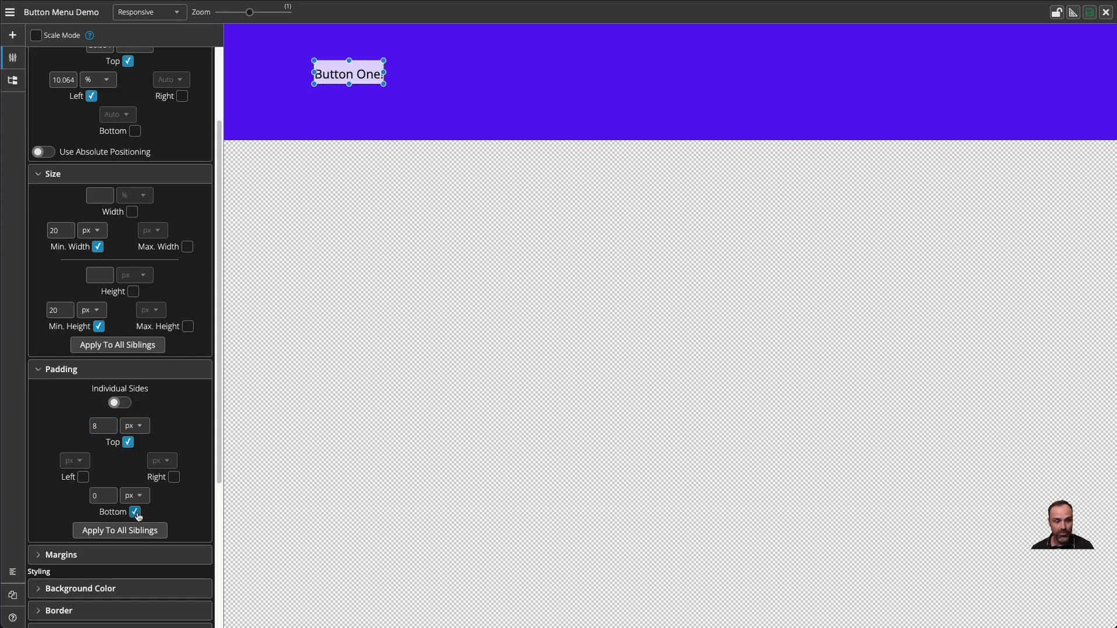
type("8")
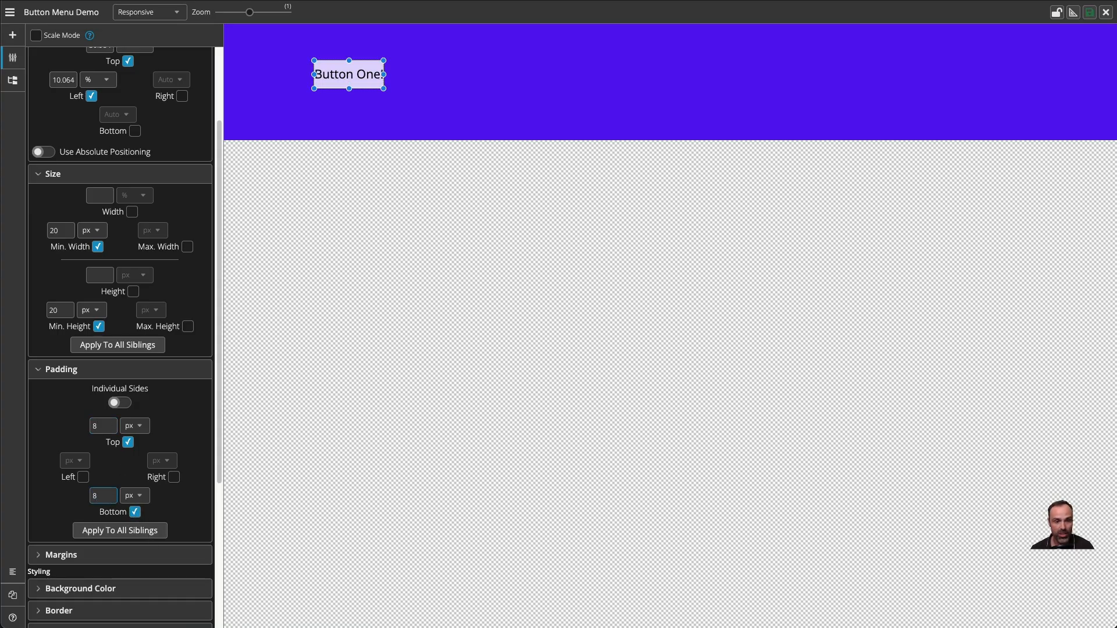
left_click(310, 279)
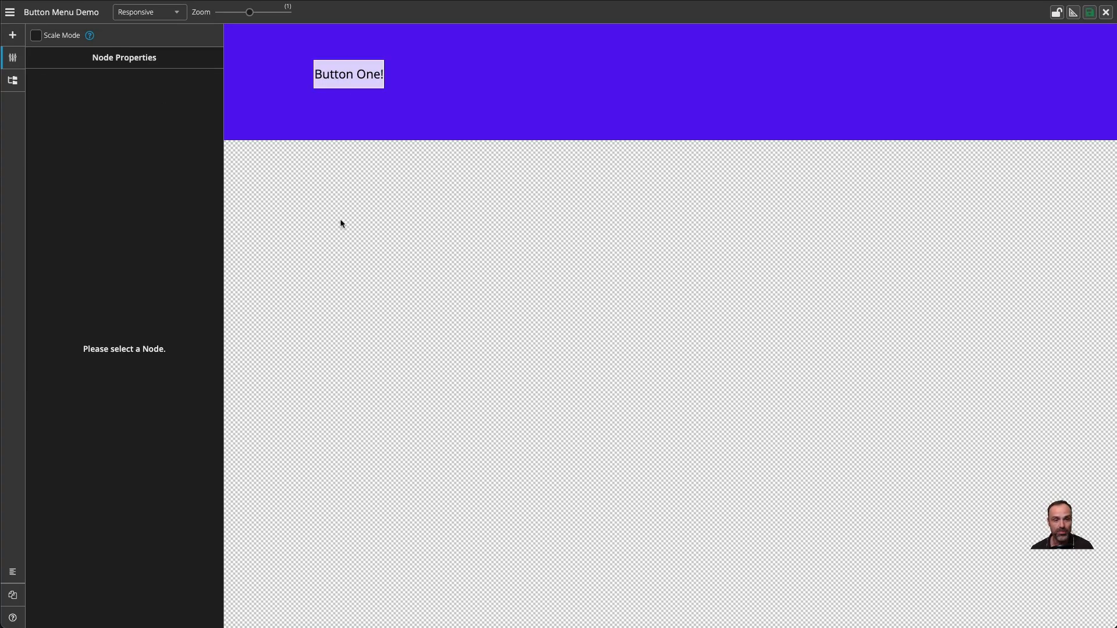
Activate rounded corners on all corners of the "Button One!" node and give them a small pixel radius.
left_click(344, 84)
left_click(104, 348)
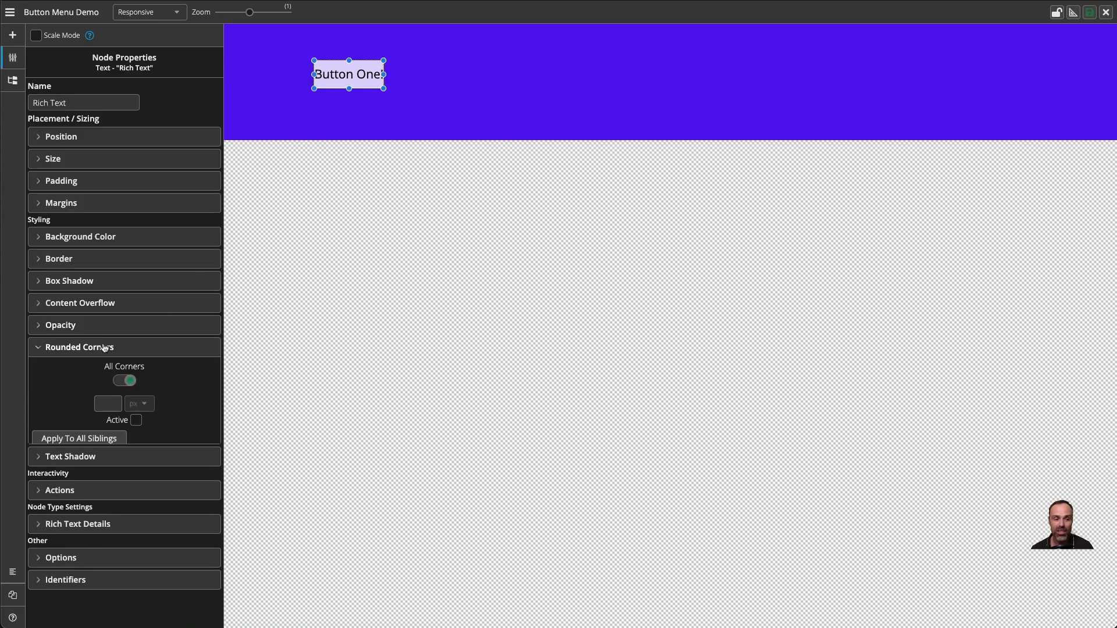
left_click(136, 419)
left_click(112, 398)
type("1")
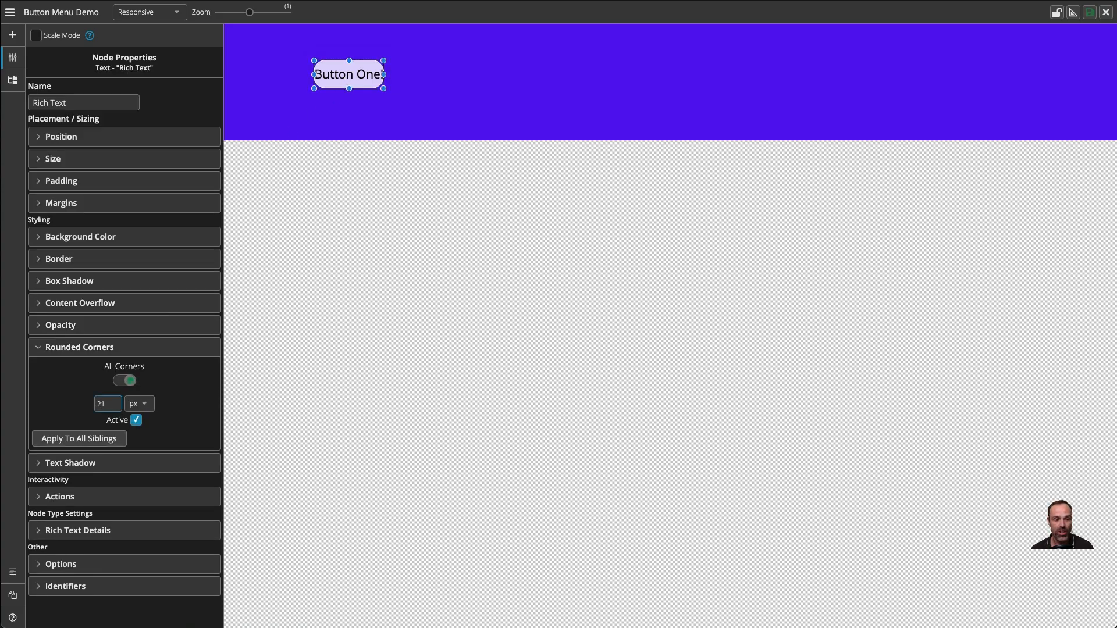
type("2")
left_click(344, 342)
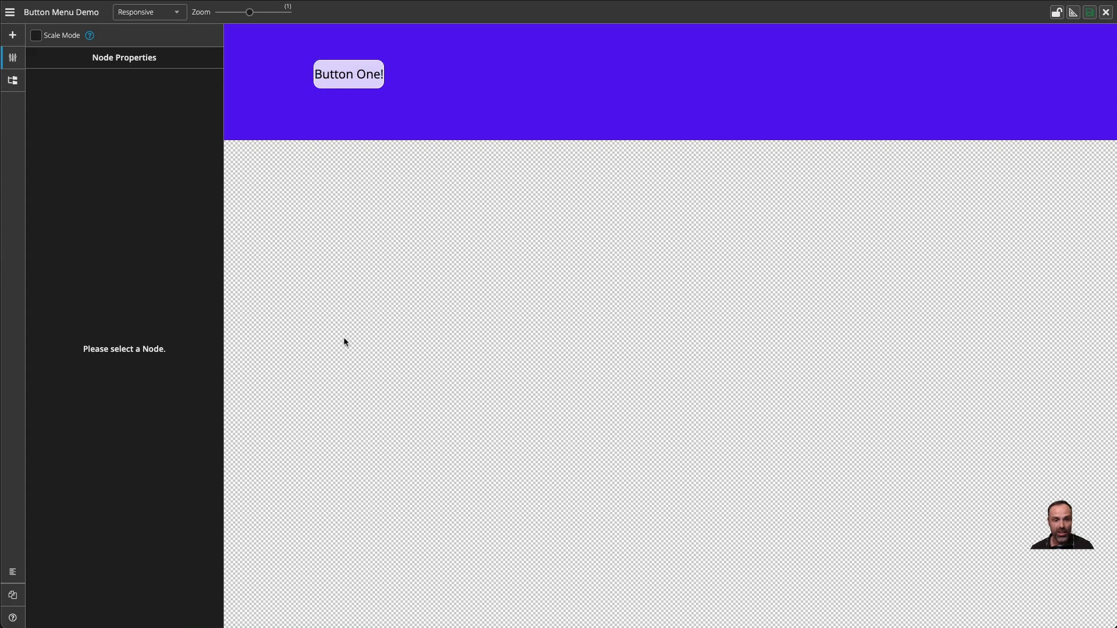
Move the "Button One!" node toward the container's upper-left corner and duplicate it twice, spreading the copies out to its right.
left_click_drag(364, 82, 328, 70)
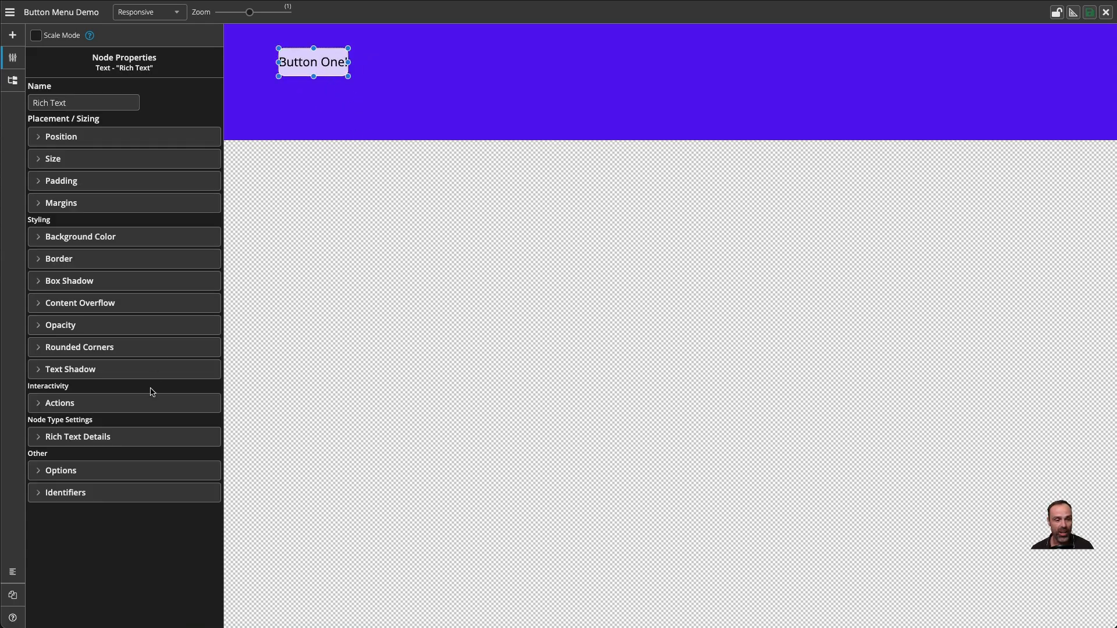
left_click(64, 472)
left_click(131, 519)
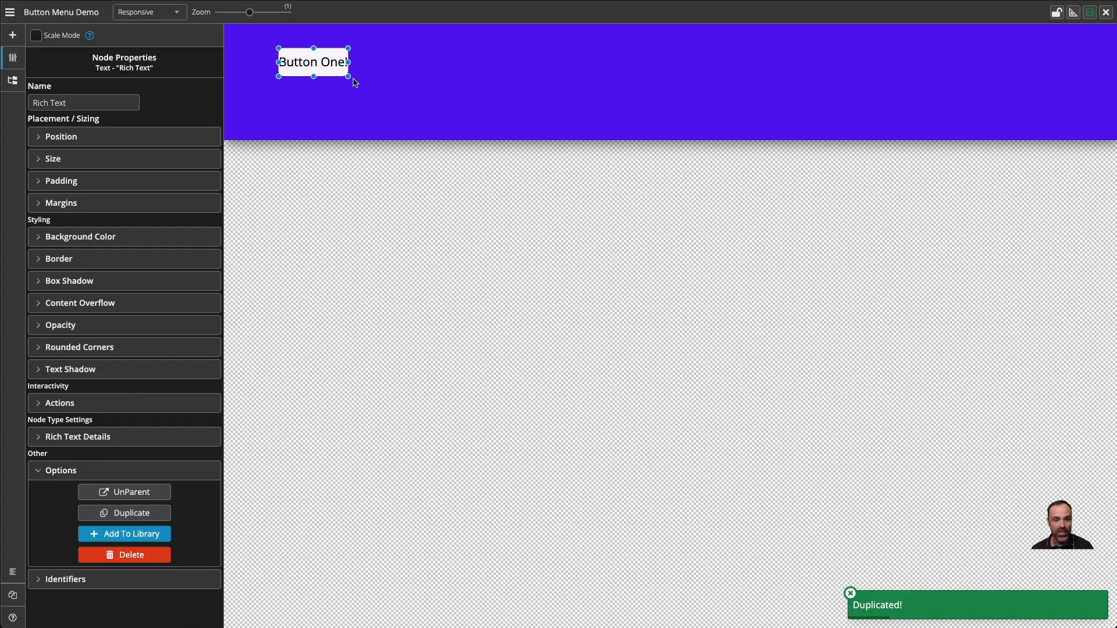
left_click(125, 512)
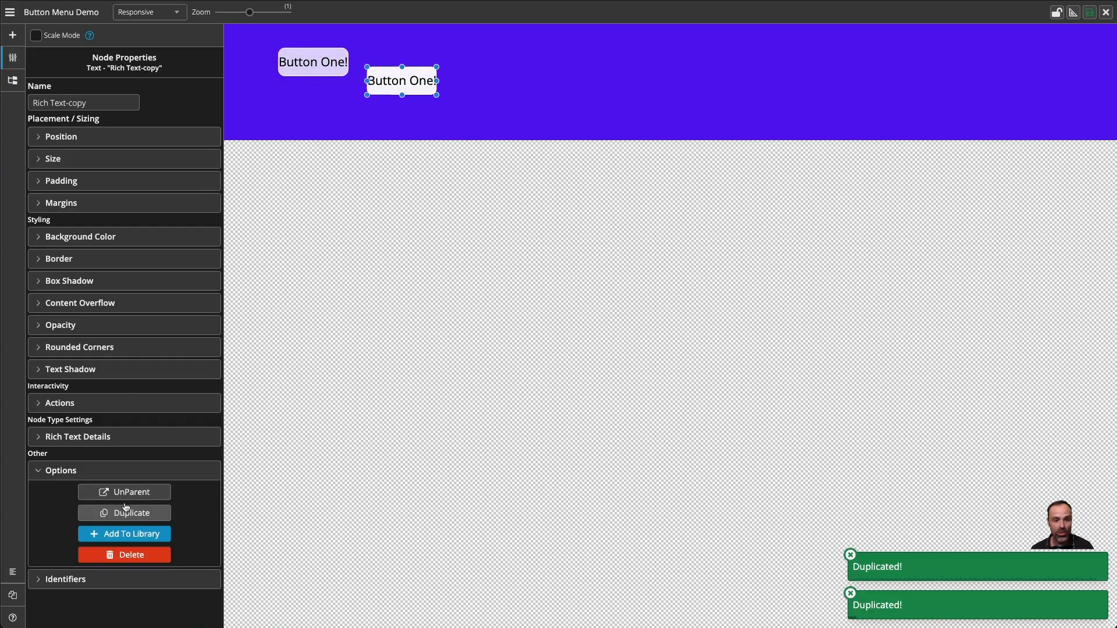
left_click_drag(399, 94, 511, 103)
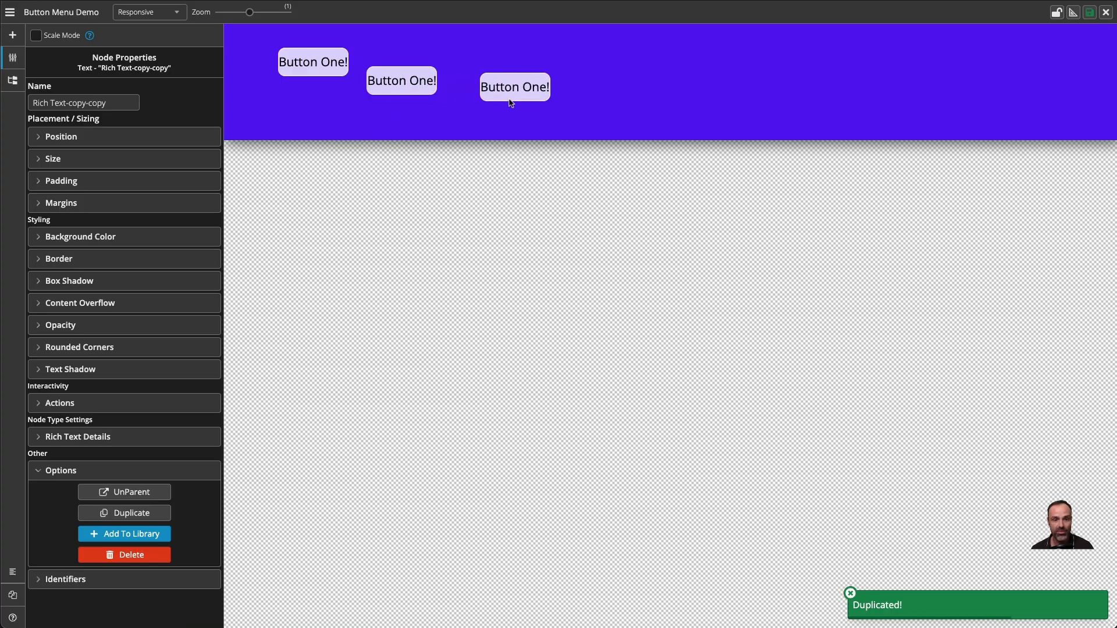
Change the text of the middle button copy to "Button Two!".
left_click(421, 85)
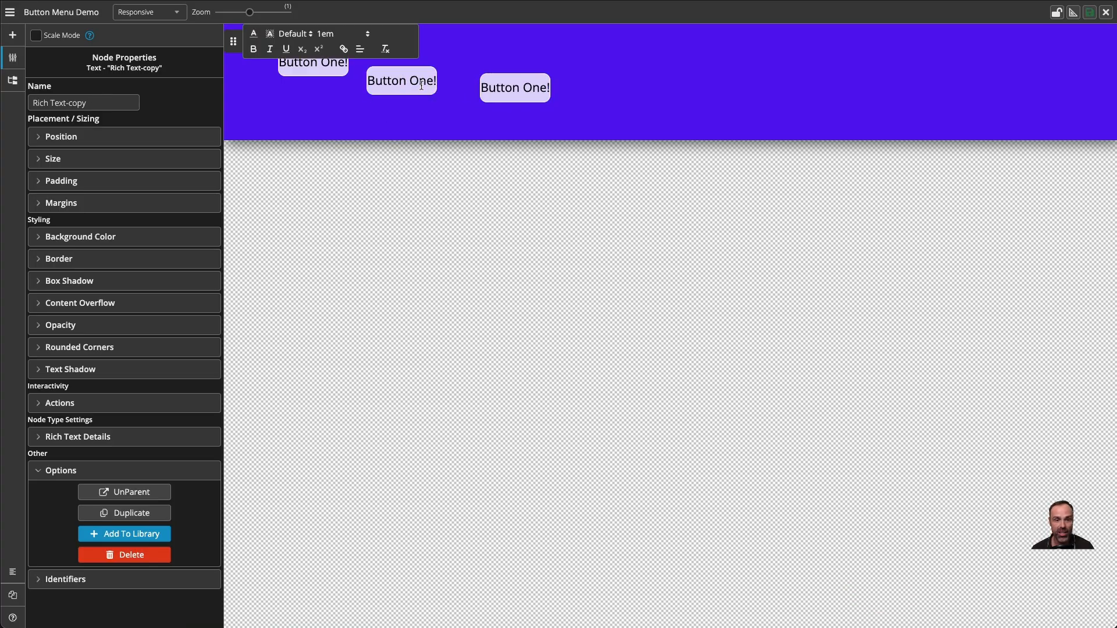
left_click(422, 85)
key("BackSpace")
key("BackSpace")
key("BackSpace")
type("Tw")
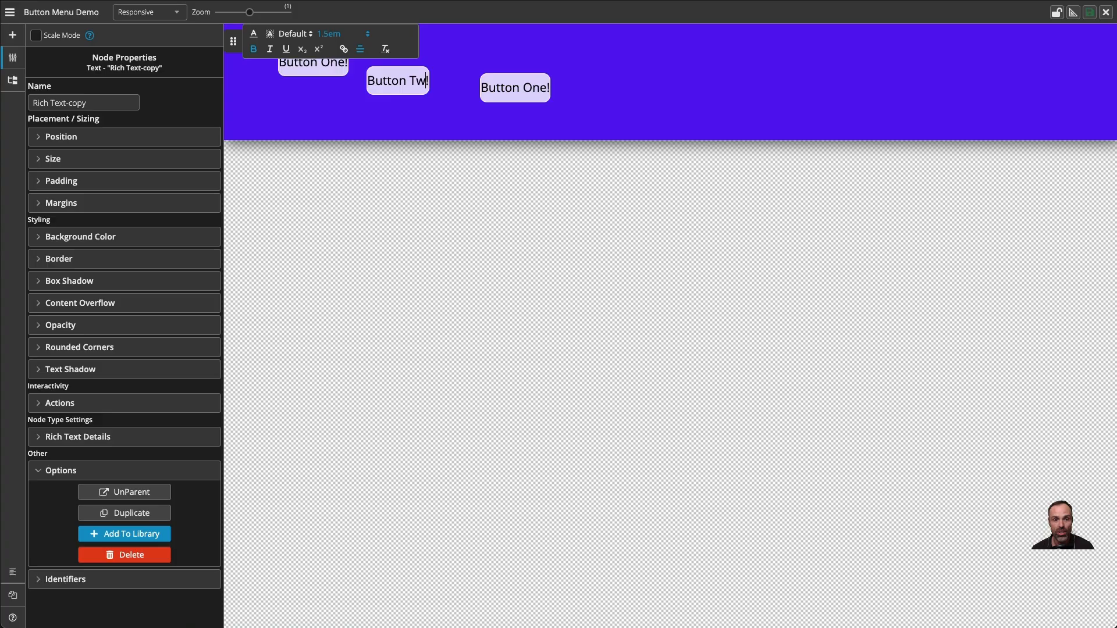
type("o!")
Change the text of the rightmost button copy to "Button Three!".
left_click(531, 88)
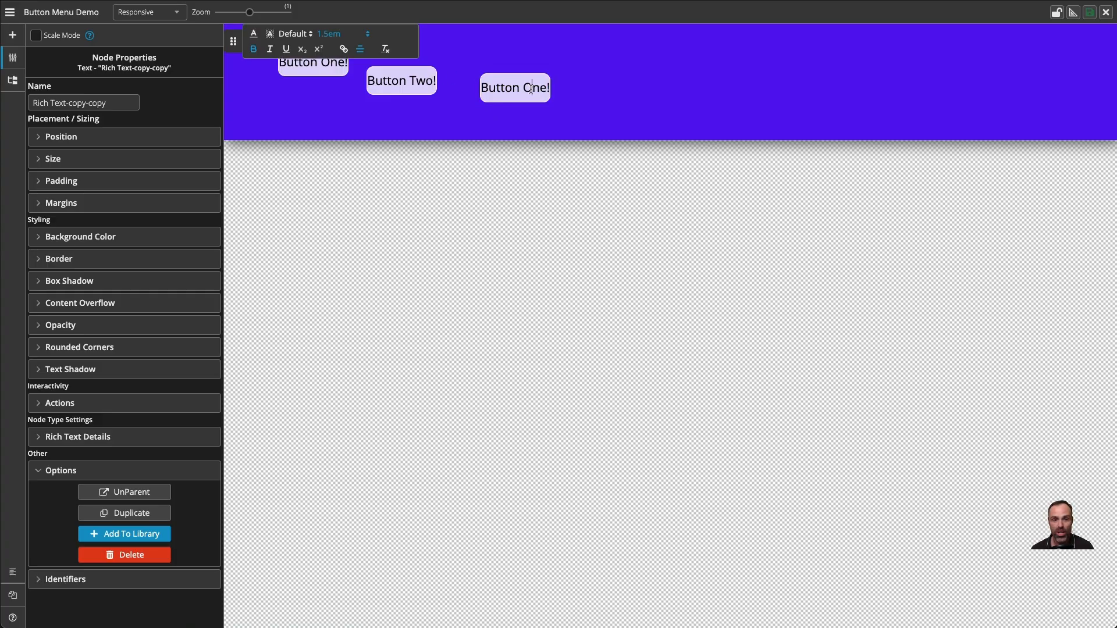
double_click(530, 89)
type("Three")
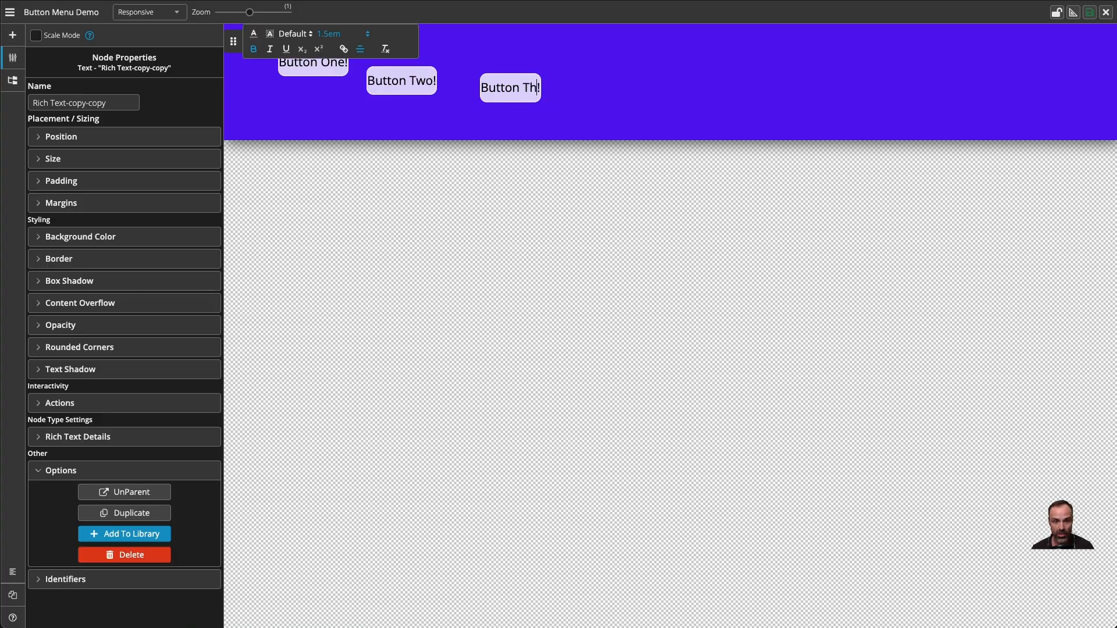
left_click(499, 122)
Duplicate the "Button Three!" node, place the copy to its right, and change the copy's text to "Button Four!".
left_click(522, 86)
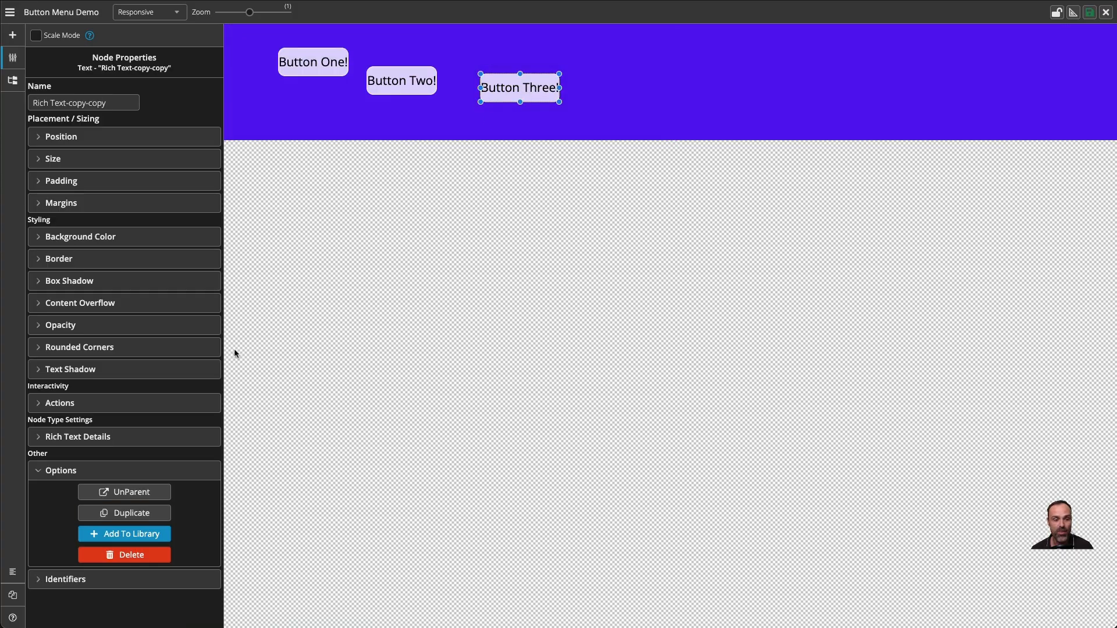
left_click(119, 514)
left_click_drag(537, 88, 682, 99)
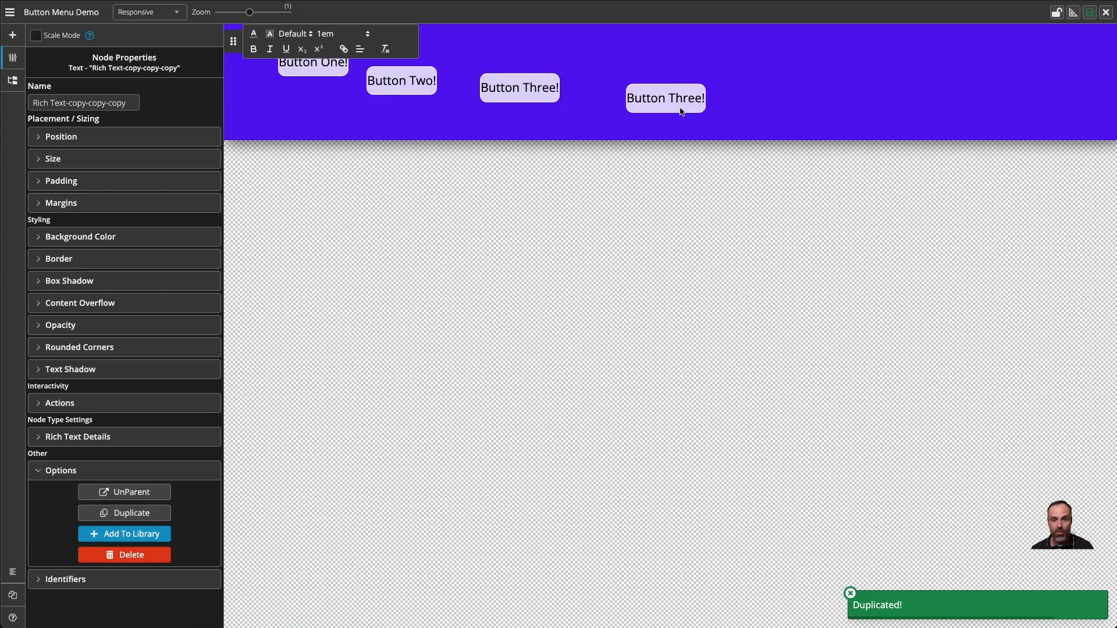
double_click(683, 98)
type("Four")
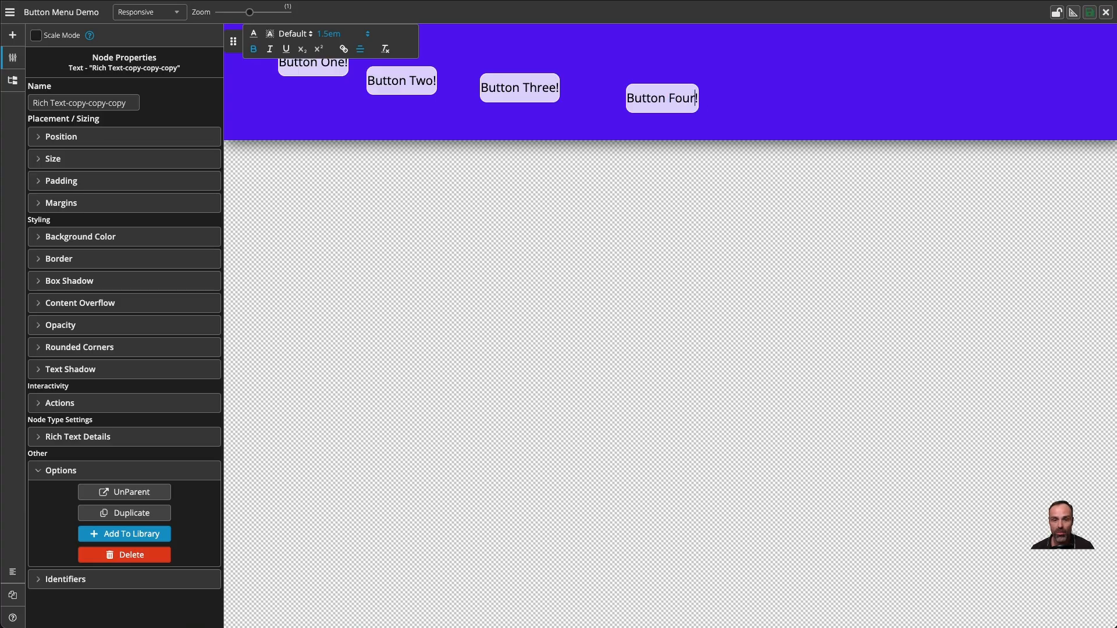
left_click(605, 49)
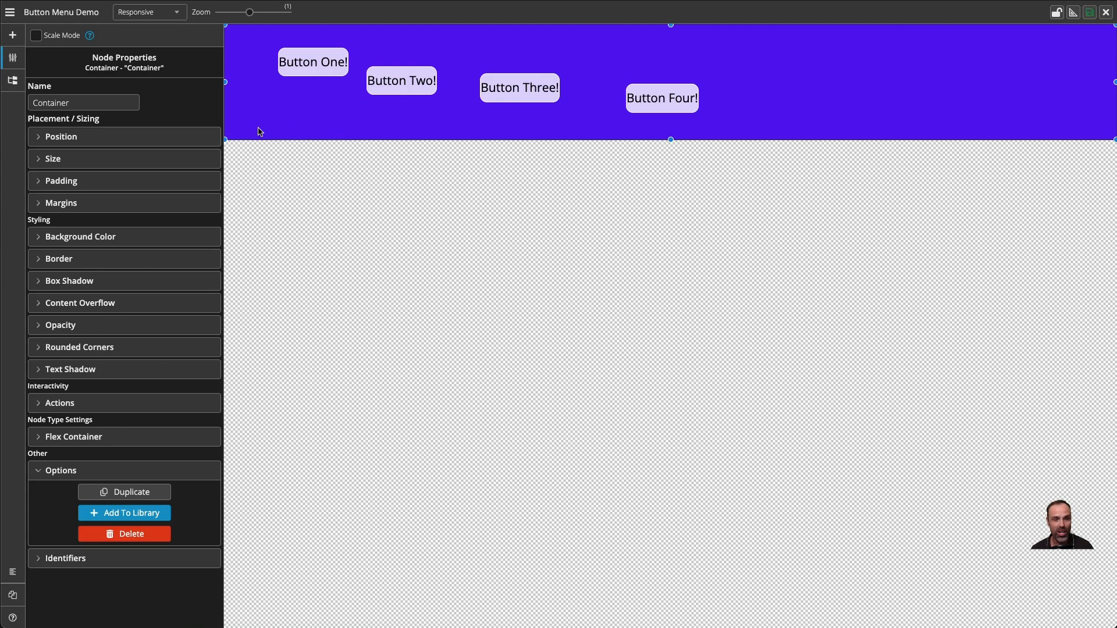
Set the blue-violet container's flex layout to Row and reset the positions of its child nodes.
left_click(74, 441)
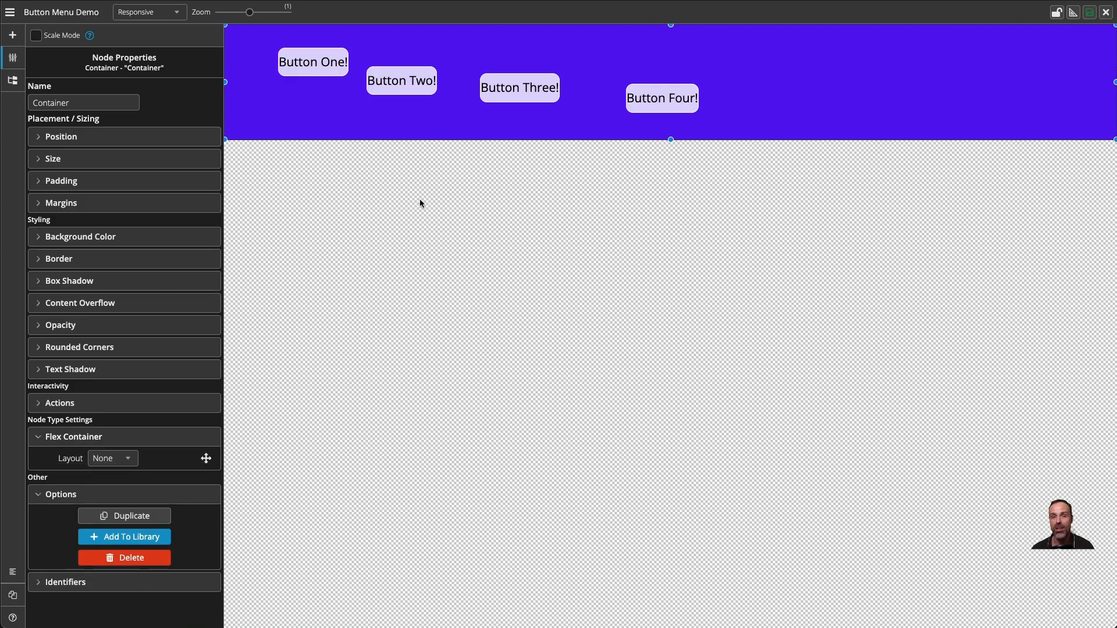
left_click(102, 458)
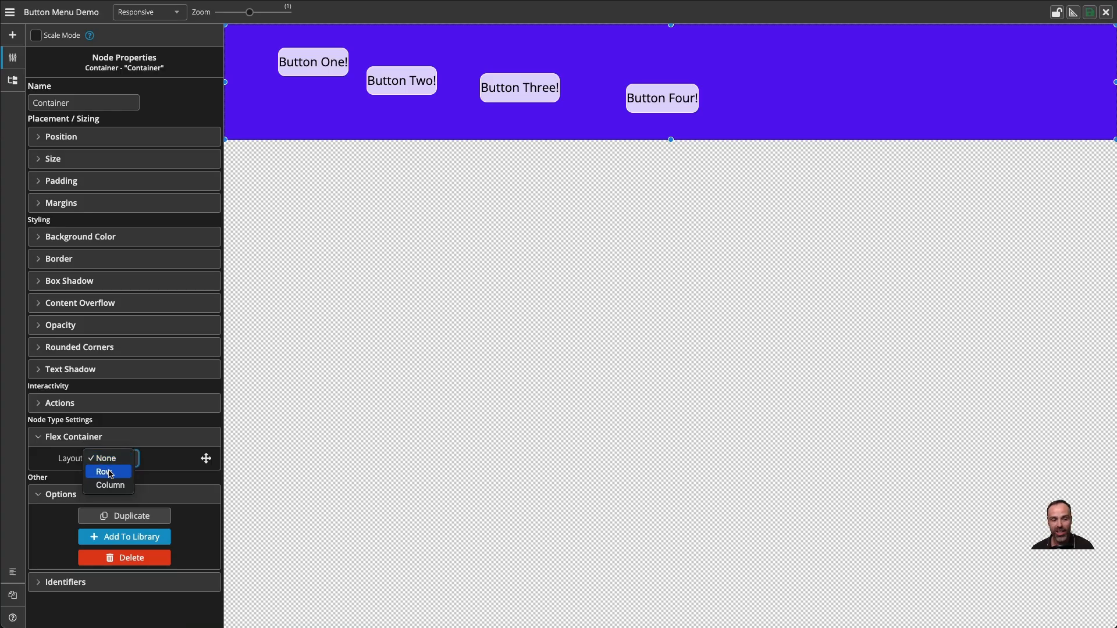
left_click(104, 472)
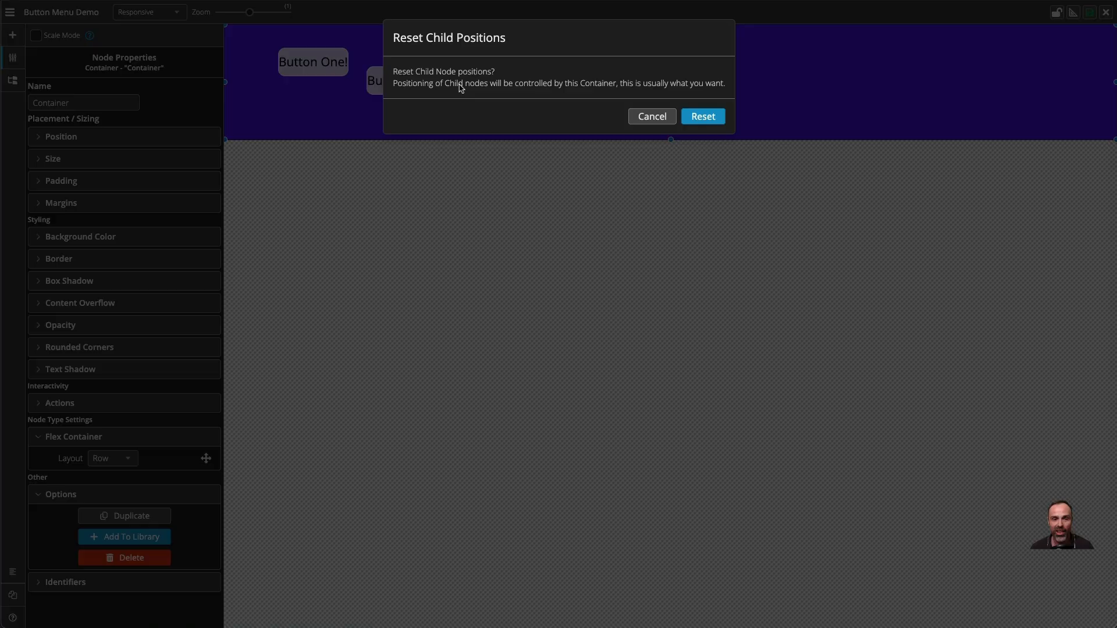
left_click(716, 118)
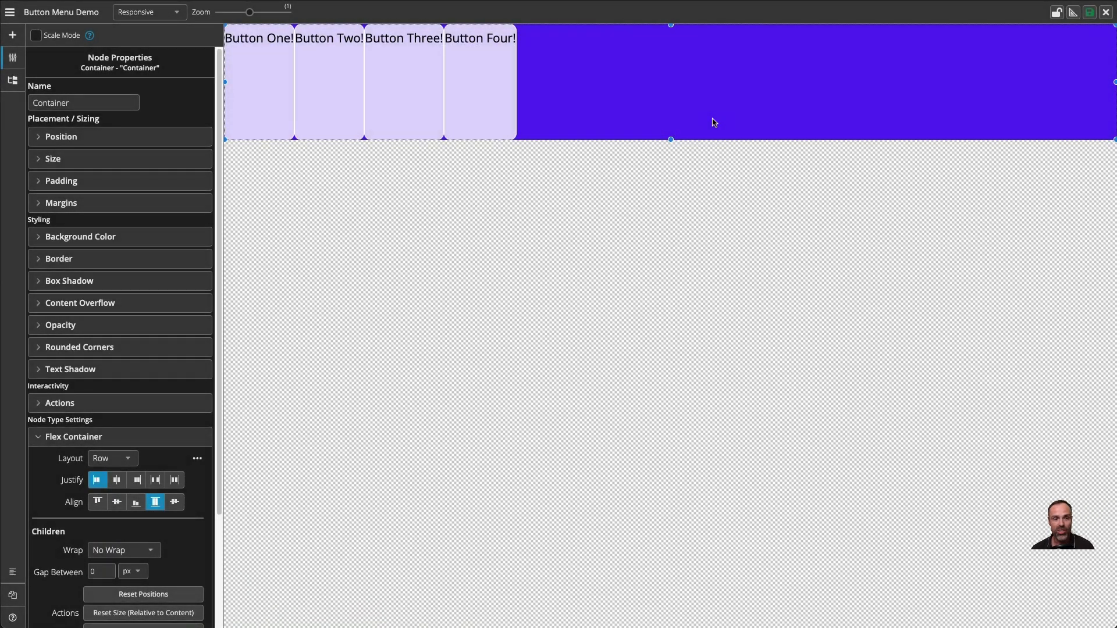
Check the position settings of the "Button One!" and "Button Two!" nodes inside the flex row.
left_click(267, 99)
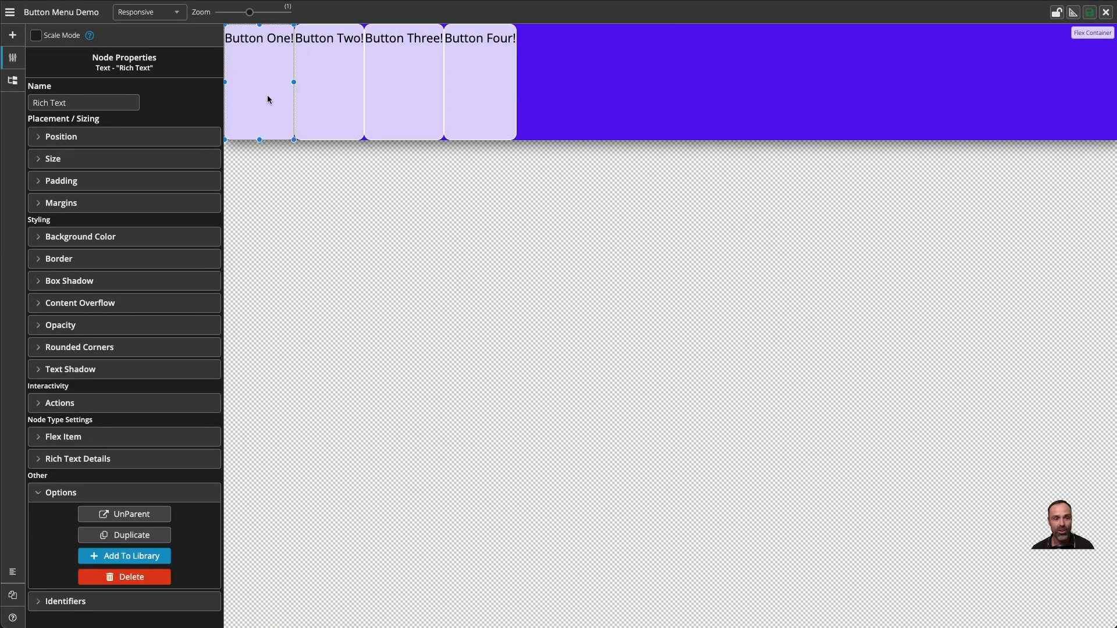
left_click(110, 135)
left_click(321, 87)
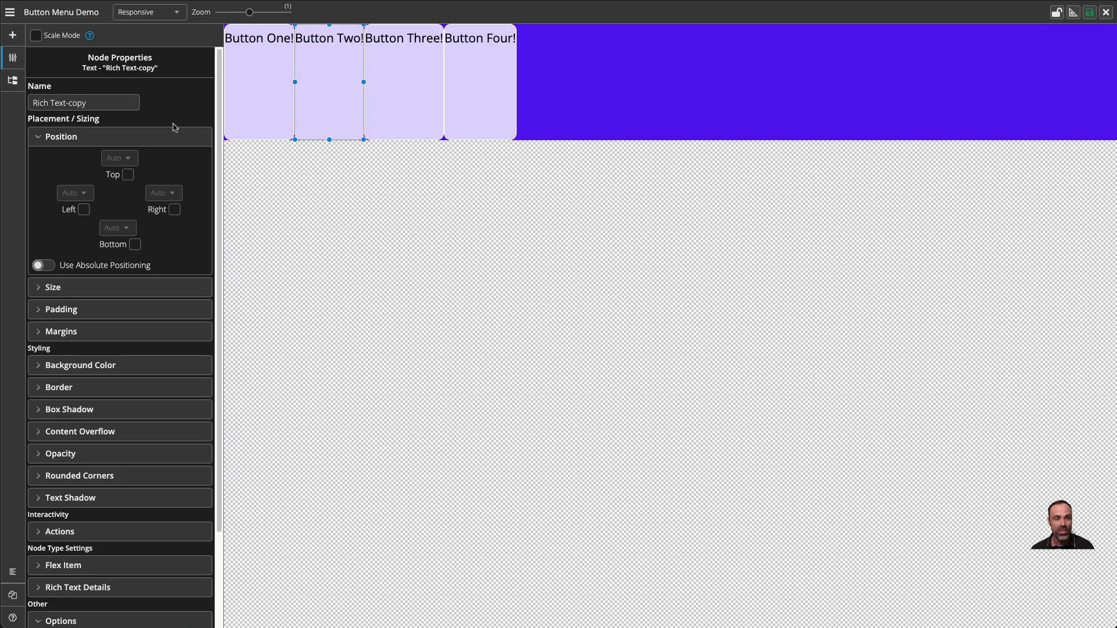
left_click(152, 143)
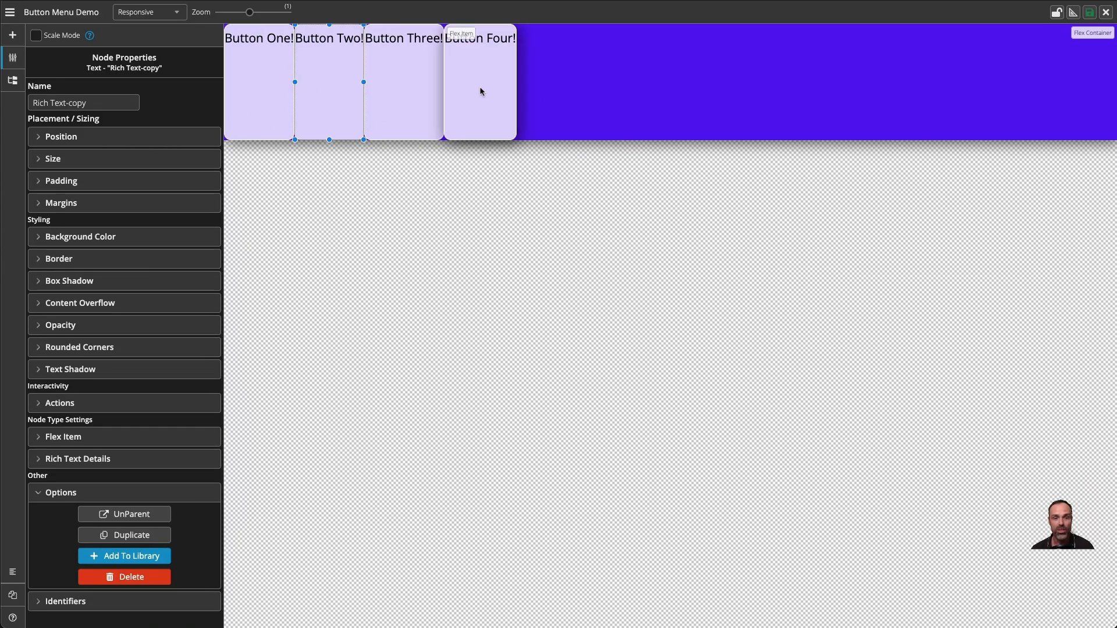
Set the blue-violet container's flex layout to Column.
left_click(627, 89)
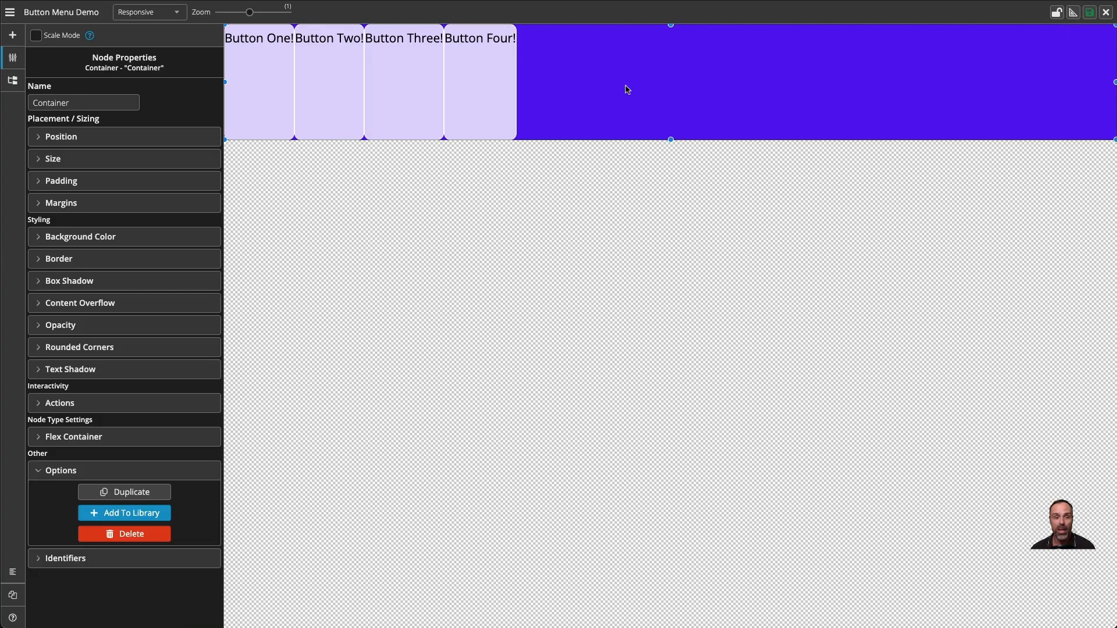
left_click(80, 469)
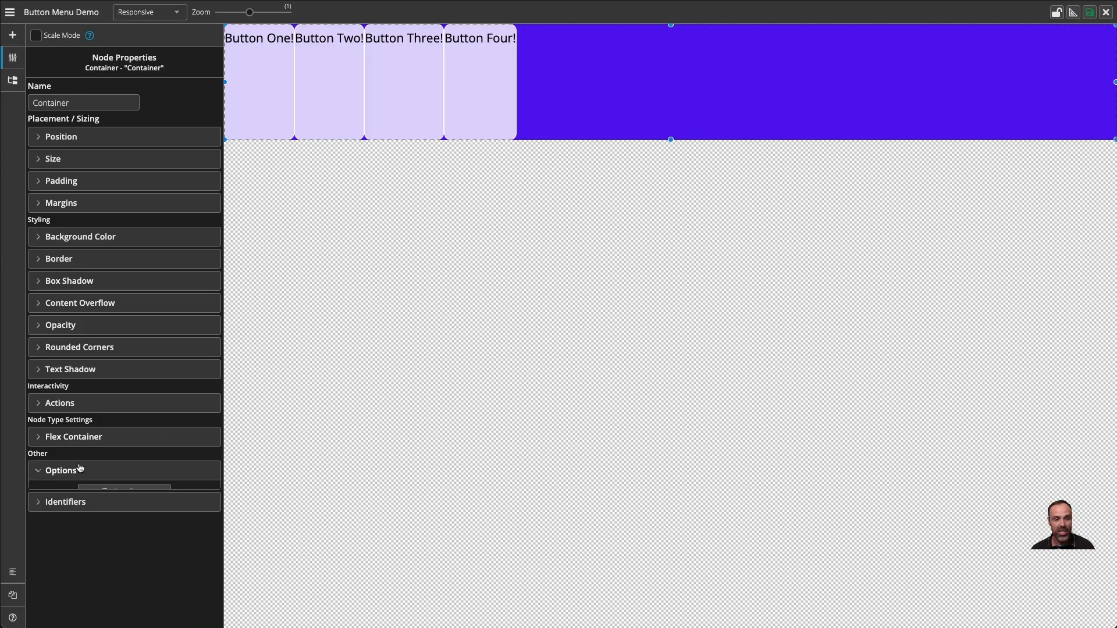
left_click(84, 435)
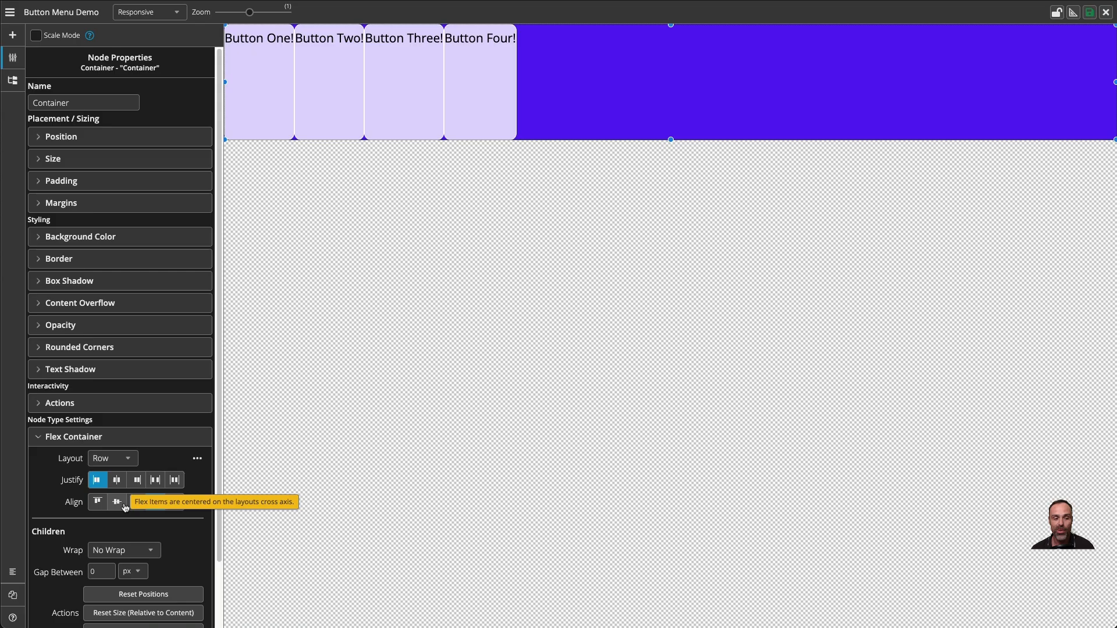
scroll(128, 500, "down", 2)
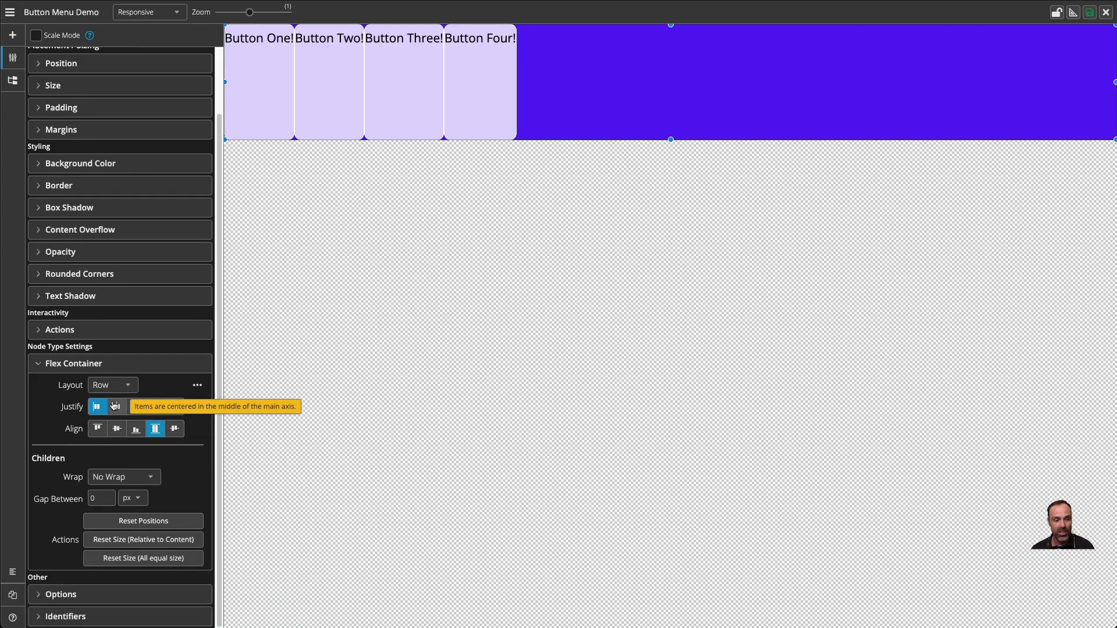
left_click(109, 381)
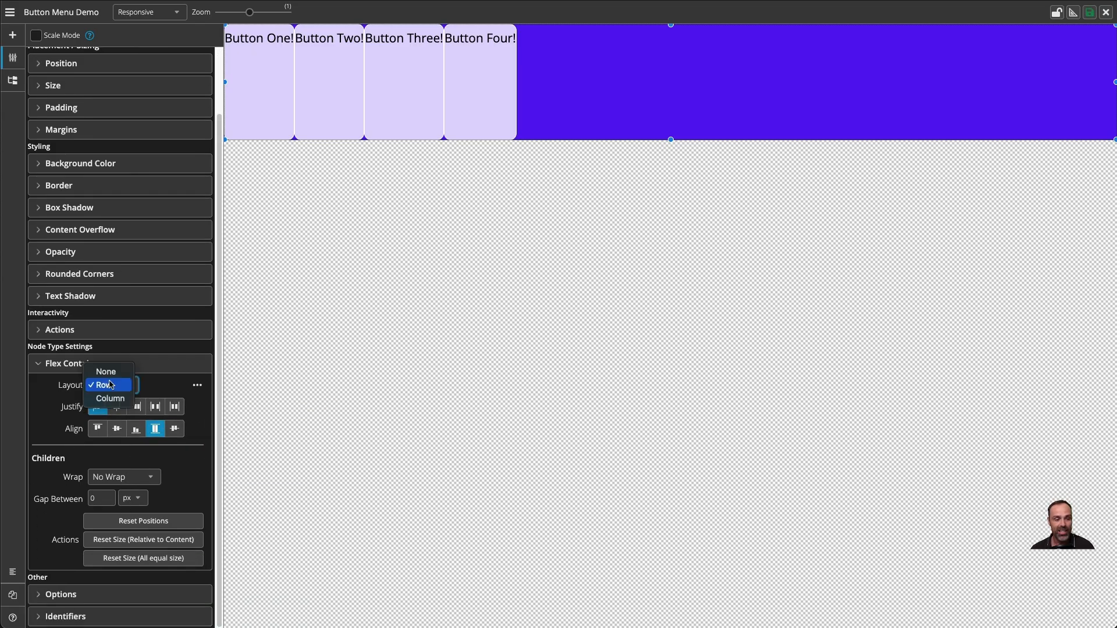
left_click(109, 398)
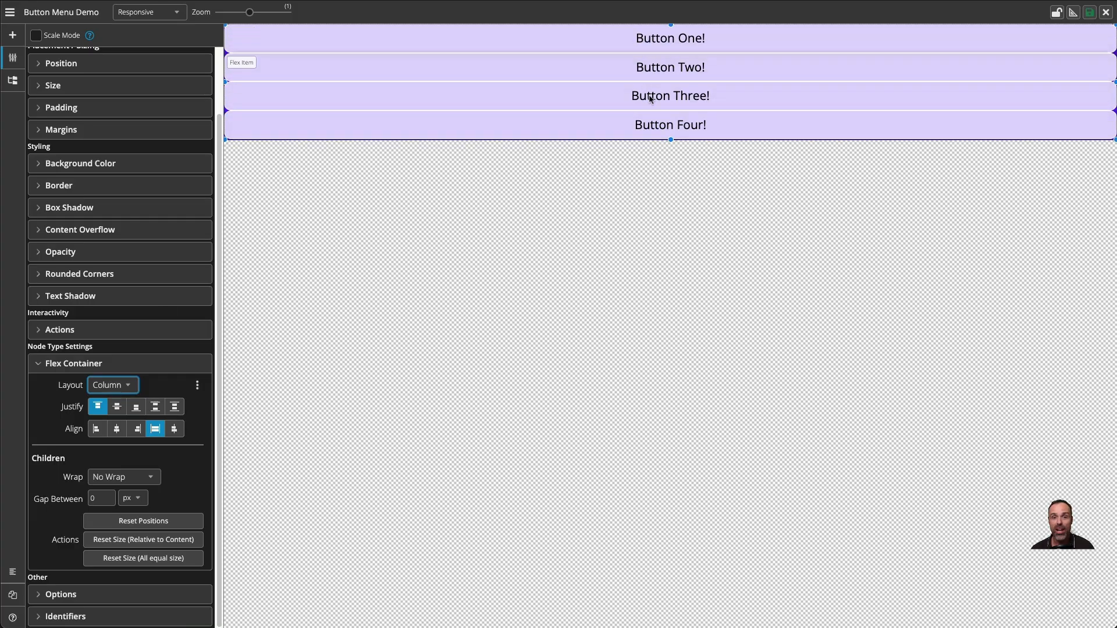
Preview the column layout at 4K, iPad 3/4/Air/Mini and iPhone X sizes, switch the phone orientation, and return to Responsive.
left_click(168, 13)
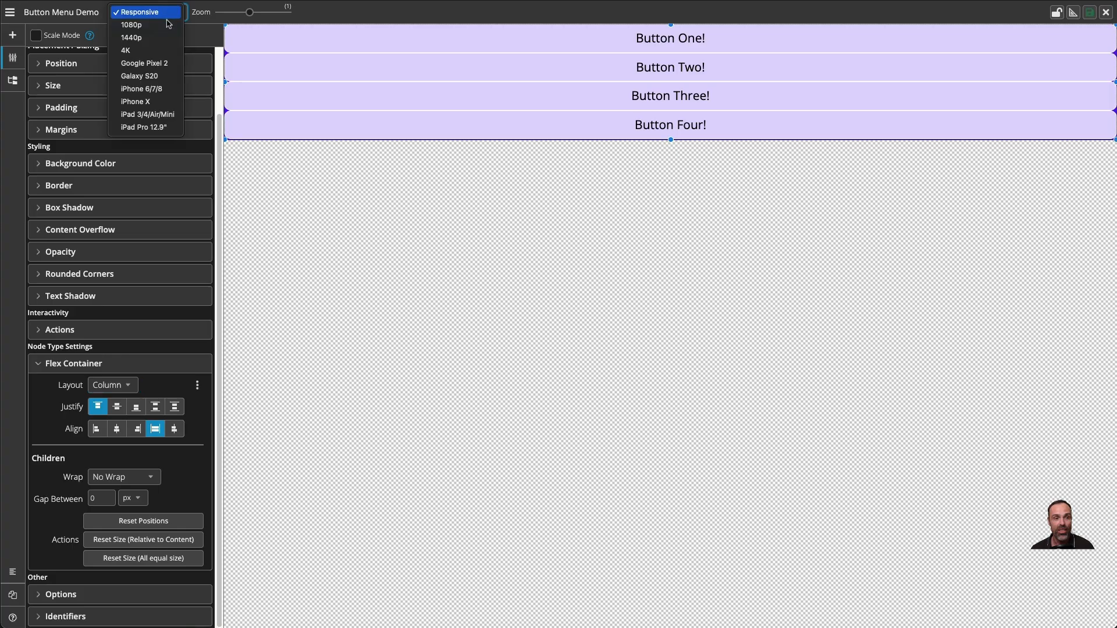
left_click(161, 55)
left_click(158, 13)
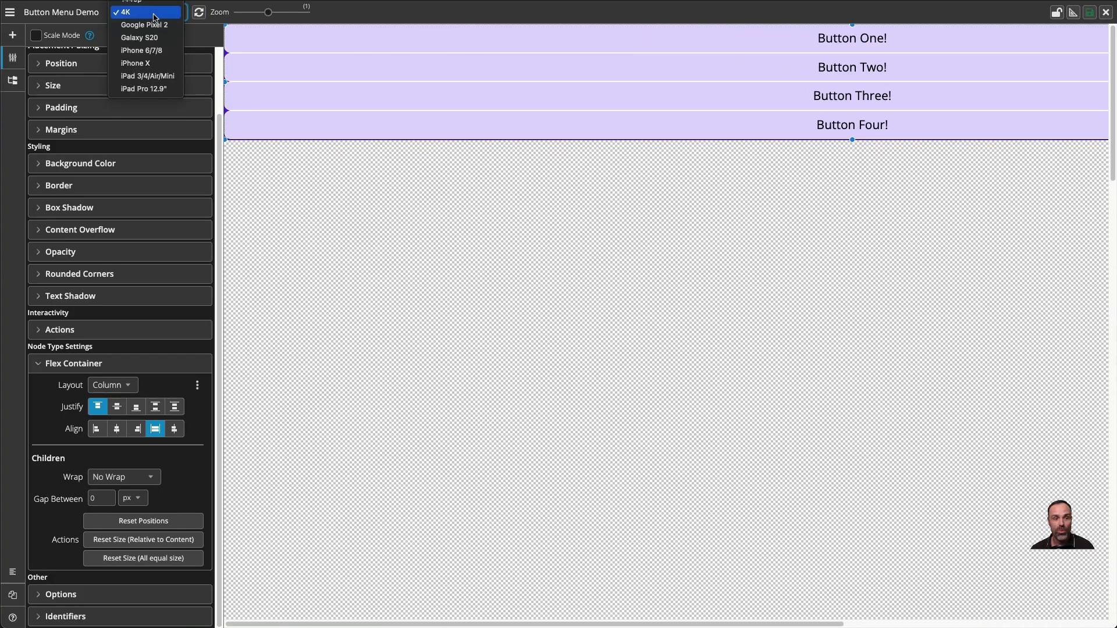
left_click(146, 85)
left_click(147, 16)
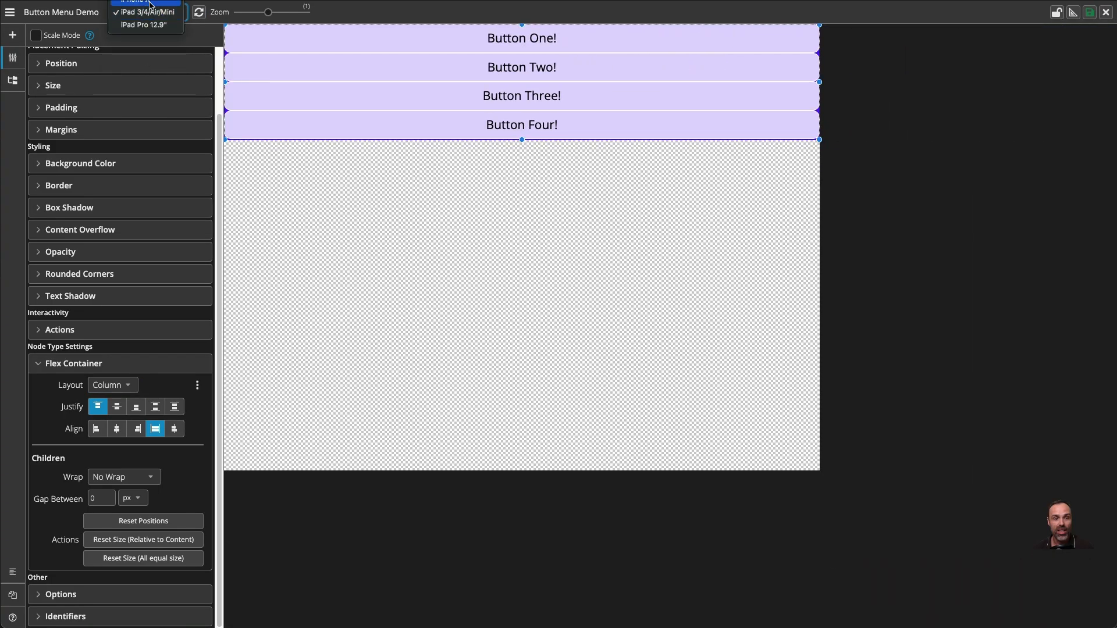
left_click(149, 5)
left_click(198, 13)
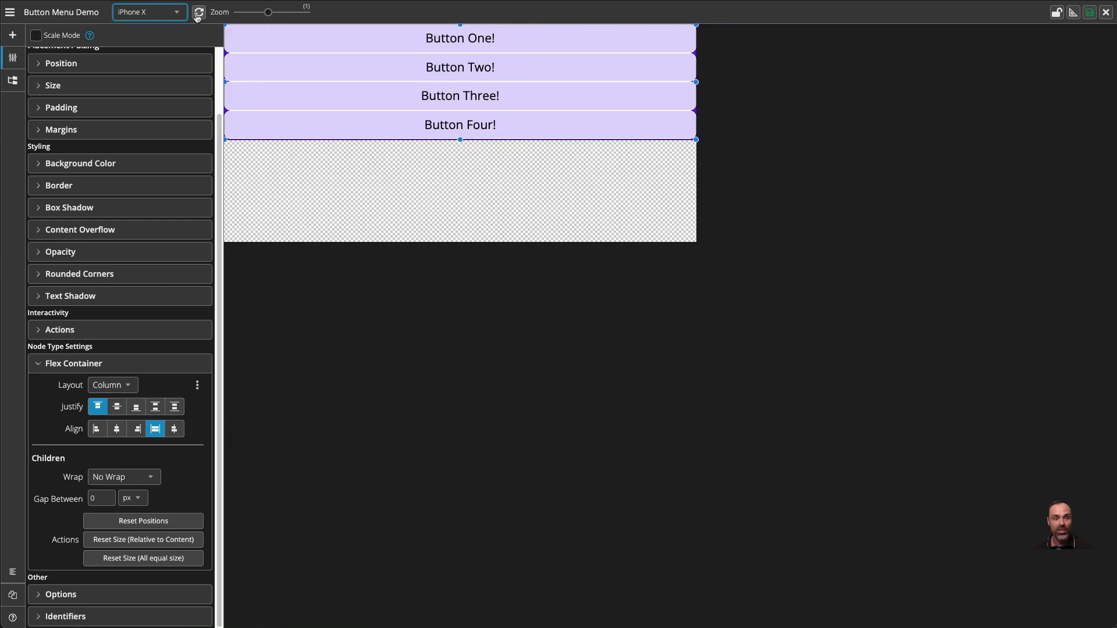
left_click(198, 13)
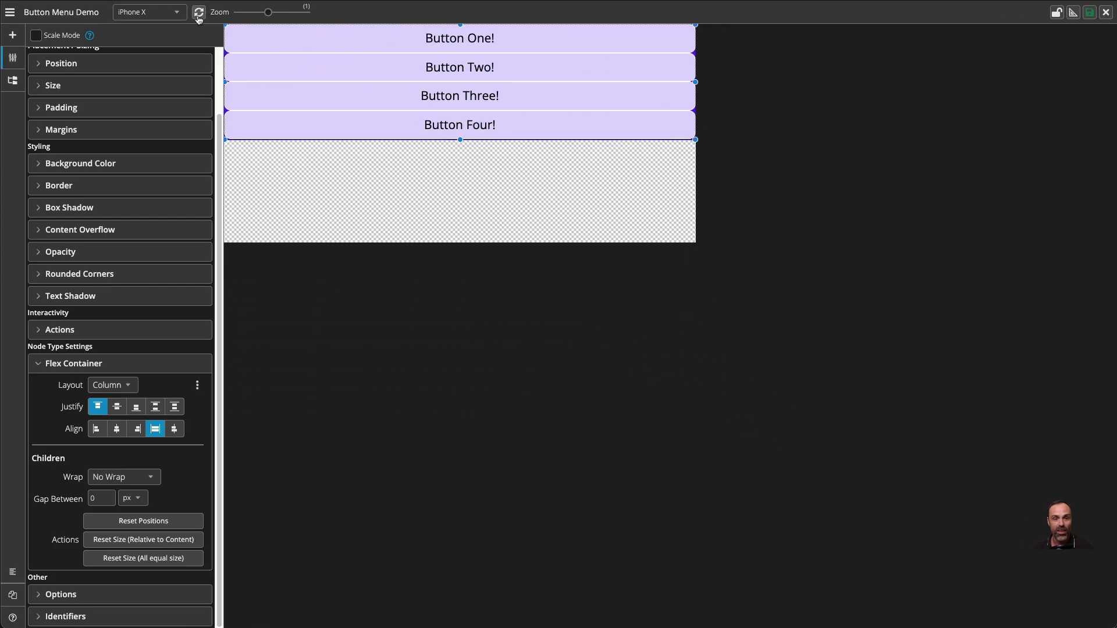
left_click(149, 11)
left_click(141, 1)
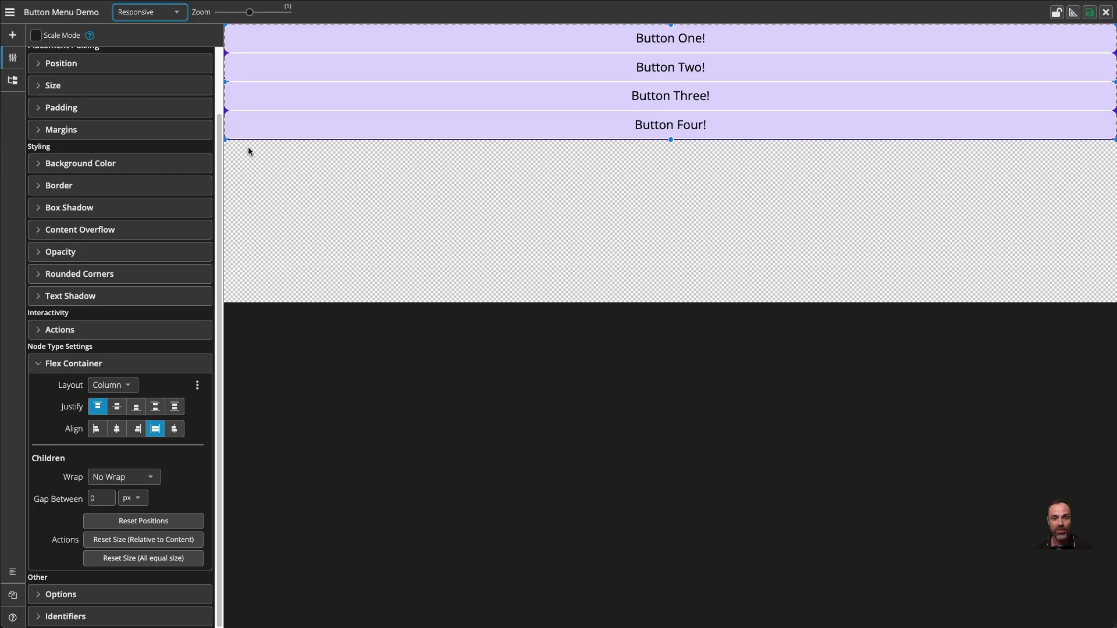
left_click(148, 12)
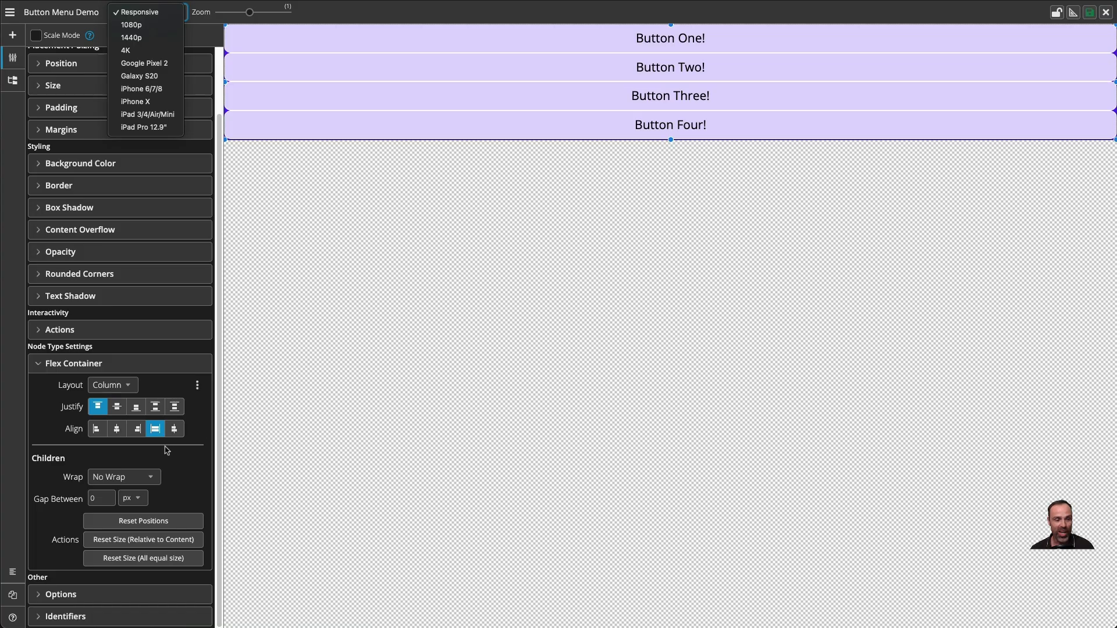
Set the container's flex layout back to Row and center its items on the cross axis.
left_click(112, 385)
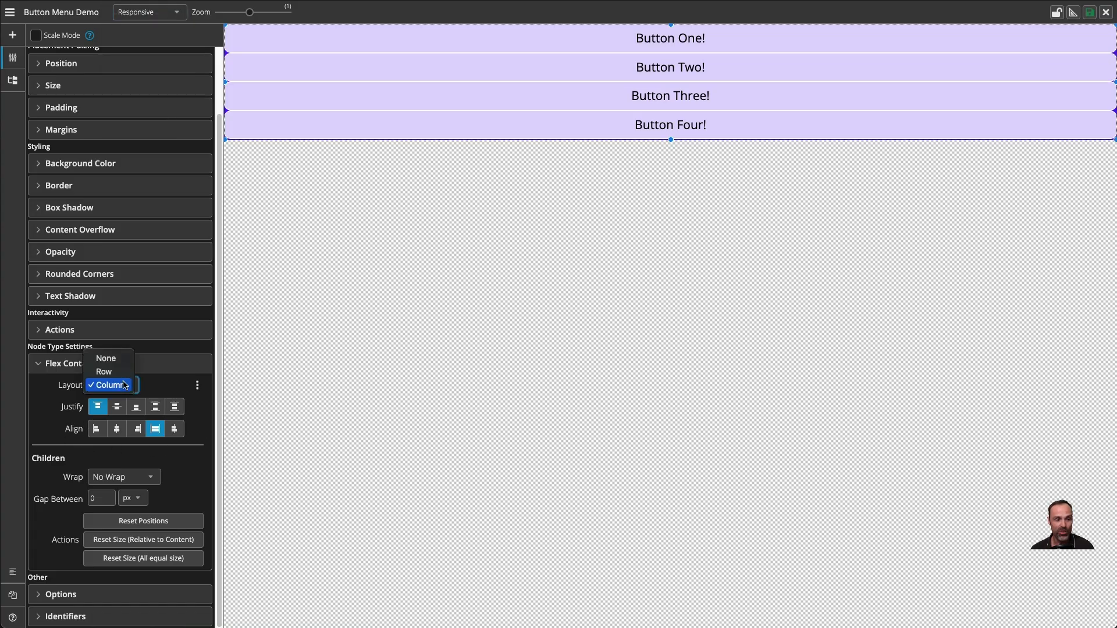
left_click(104, 372)
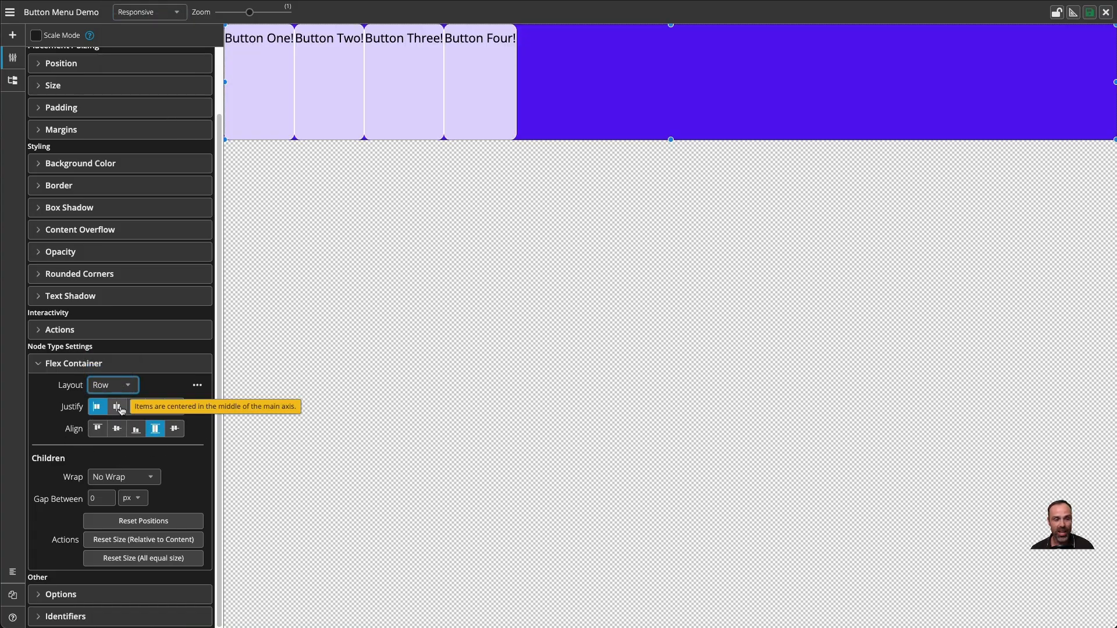
left_click(117, 429)
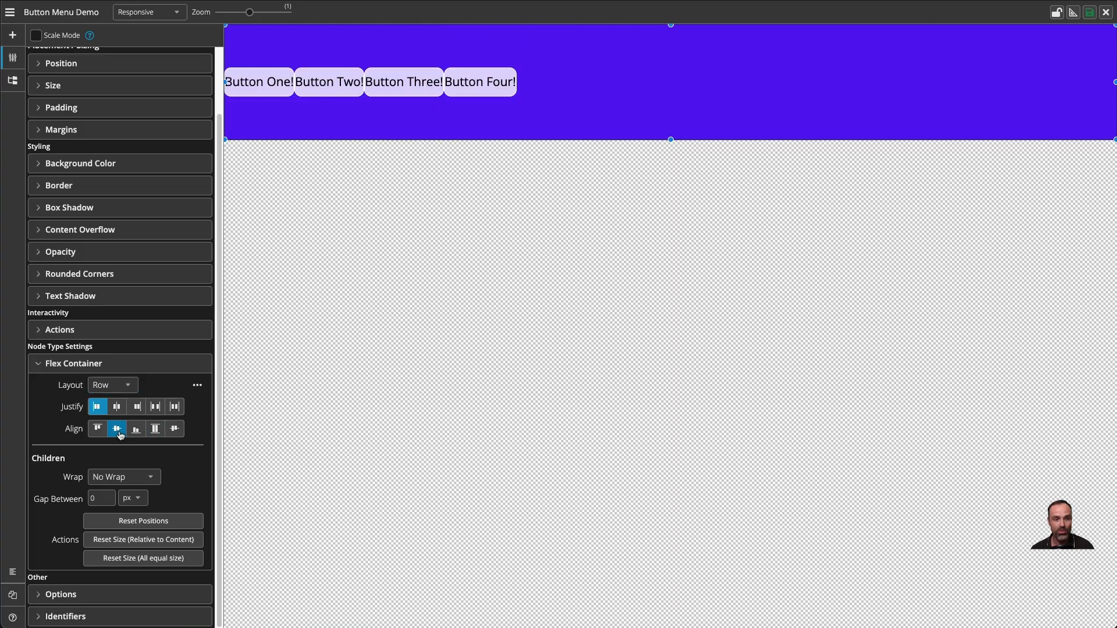
Try the center, end and space-between justifications for the row, and settle on even distribution with equal spaces around the items.
left_click(116, 406)
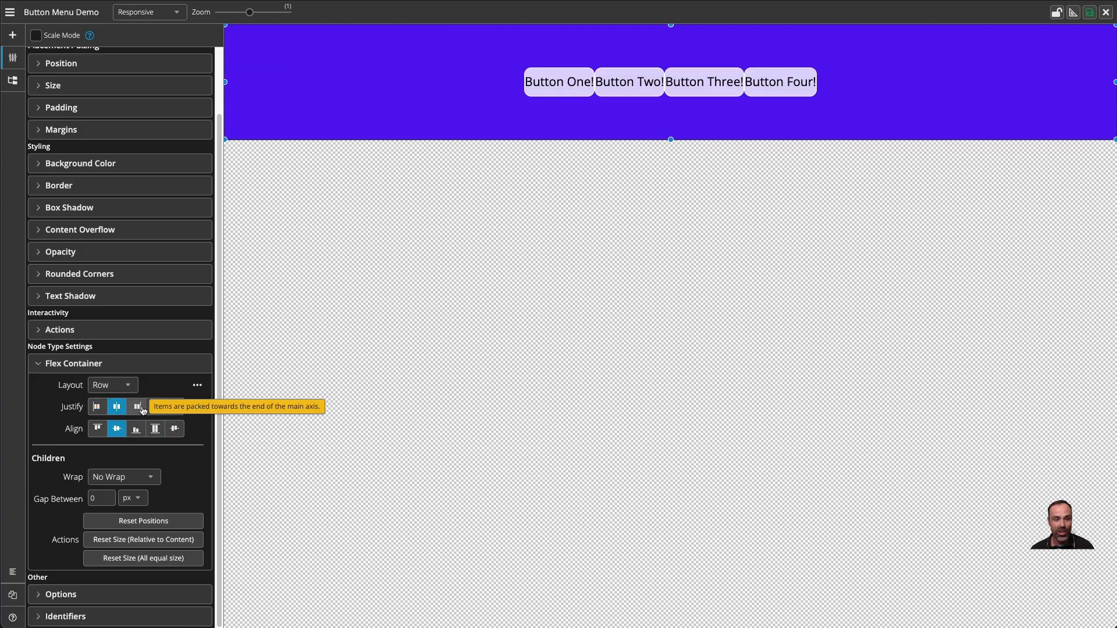
left_click(137, 406)
left_click(155, 407)
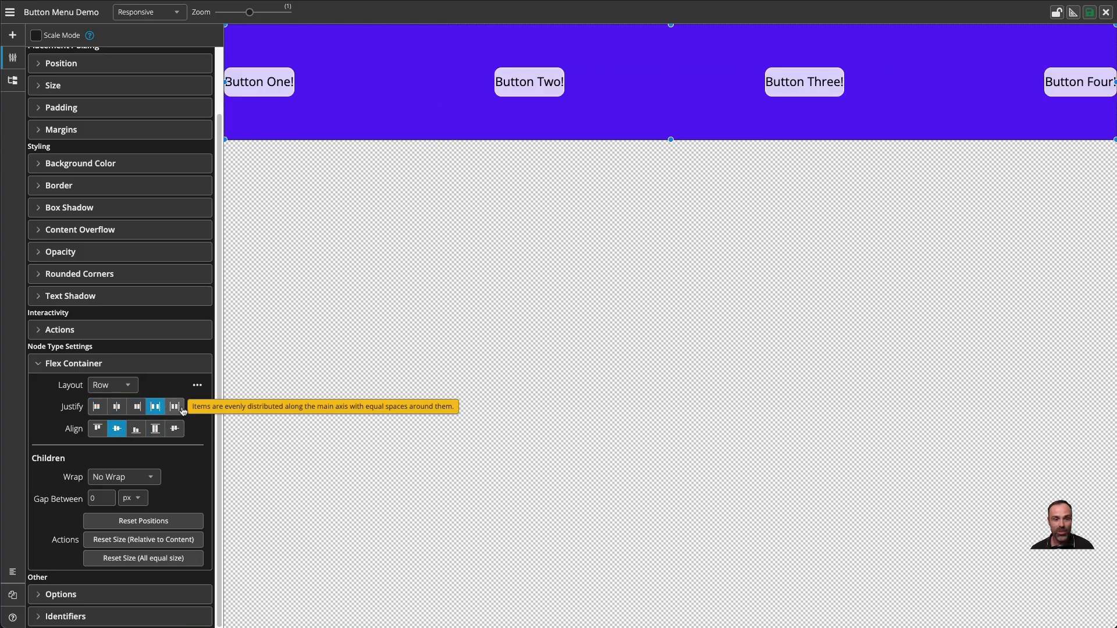
left_click(175, 406)
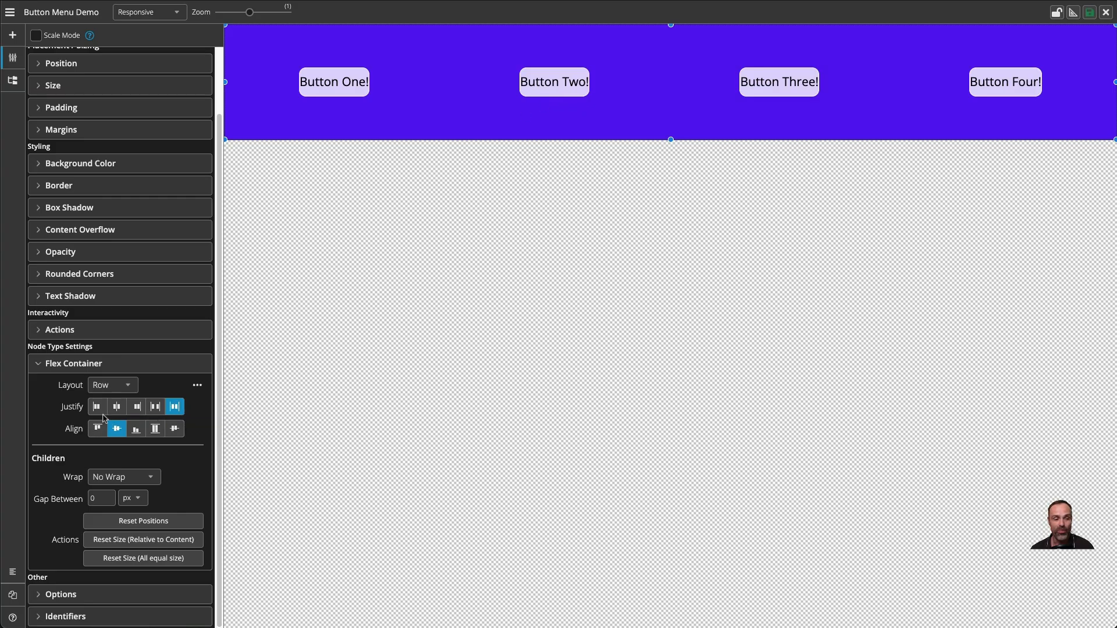
Preview the row layout at iPhone 6/7/8, iPad 3/4/Air/Mini and iPad Pro 12.9" sizes, and return to Responsive.
left_click(169, 24)
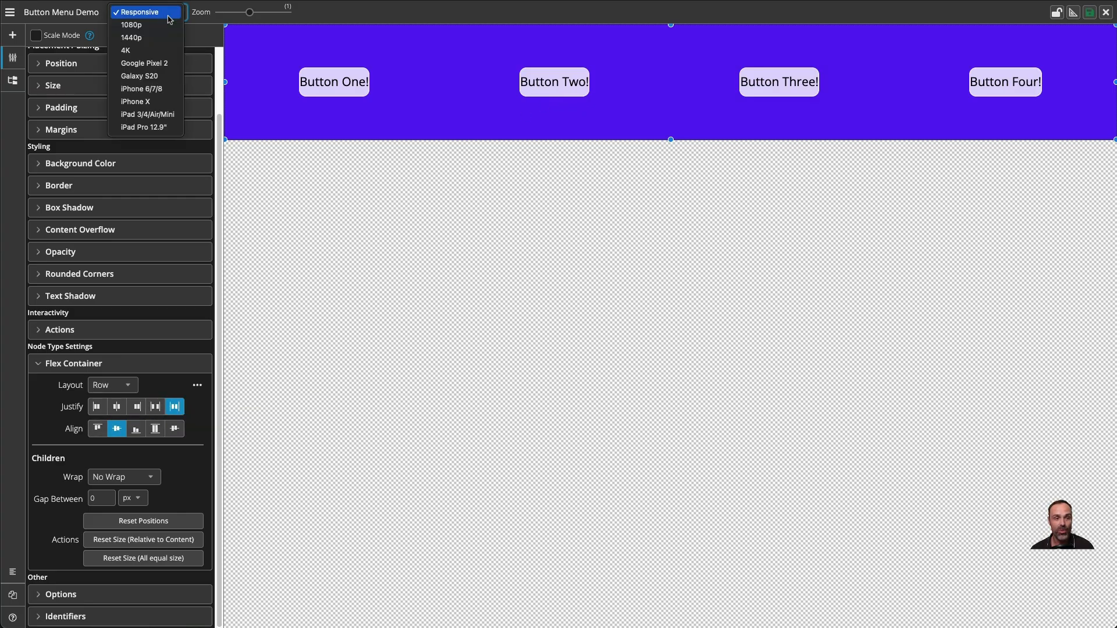
left_click(150, 90)
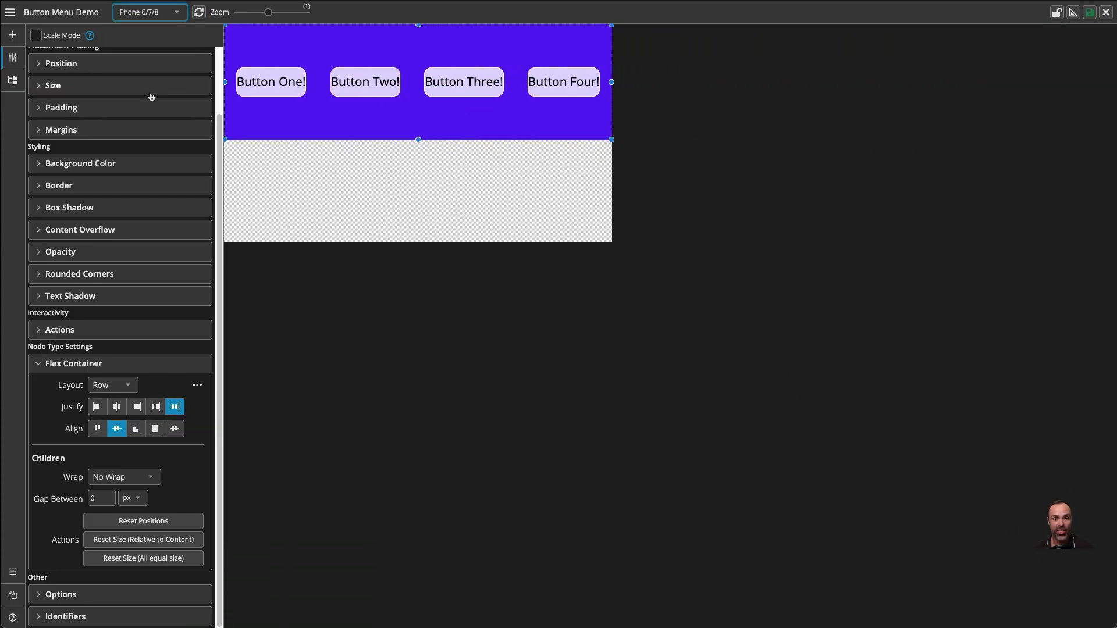
left_click(156, 23)
left_click(153, 36)
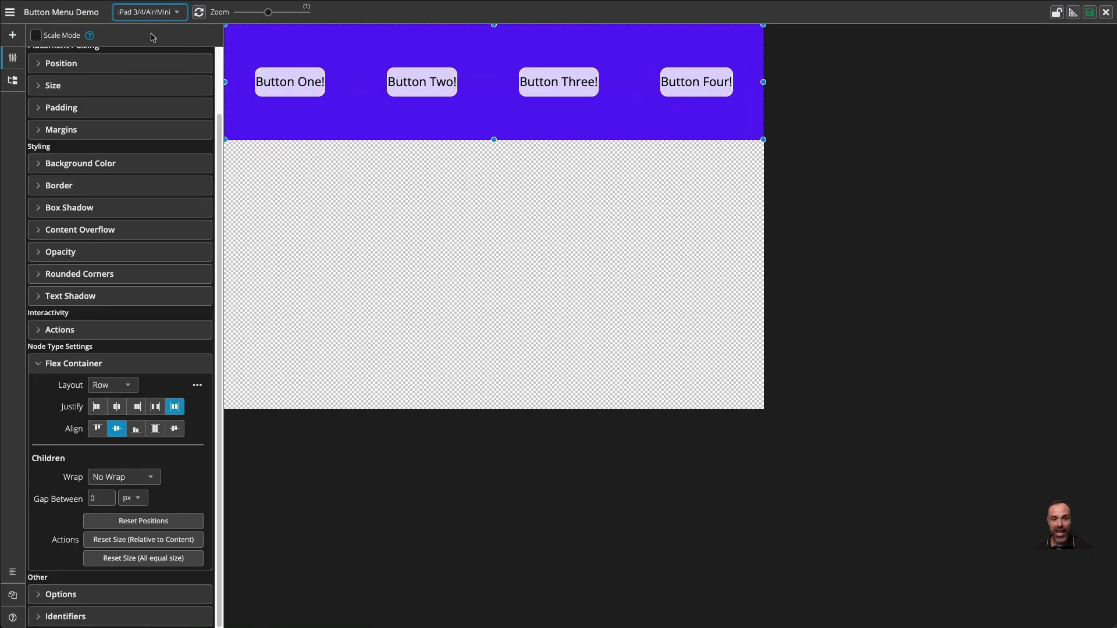
left_click(152, 15)
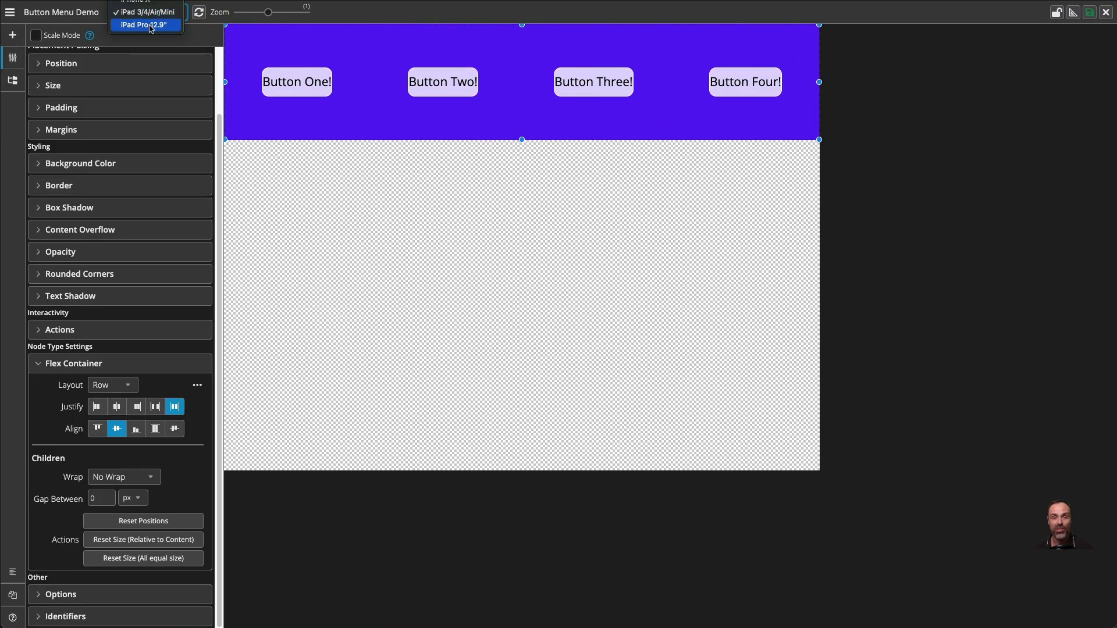
left_click(150, 25)
left_click(149, 13)
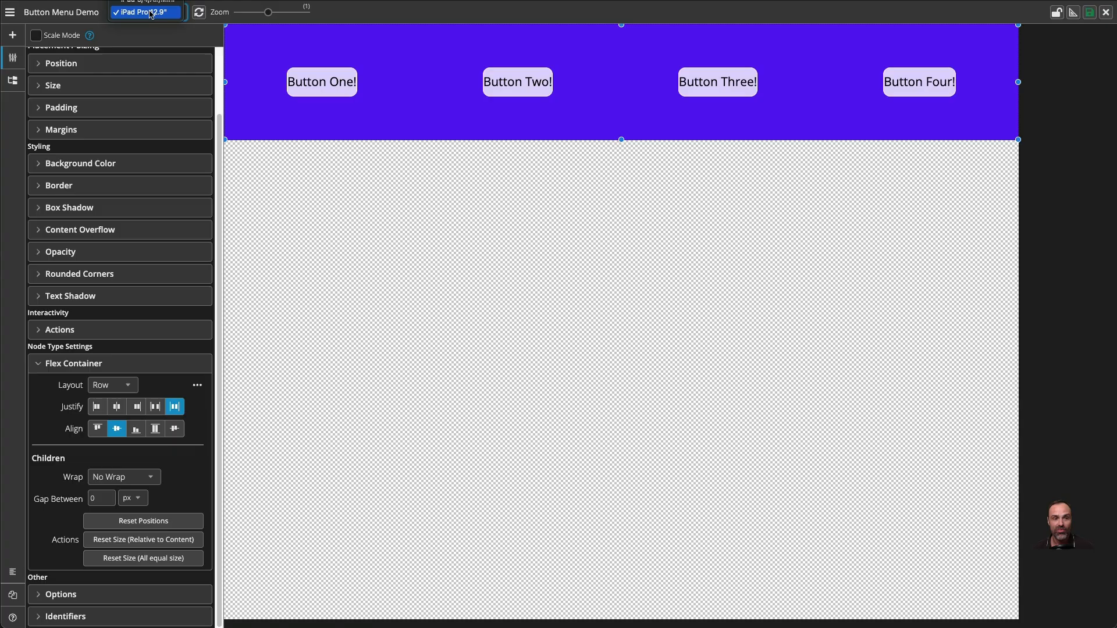
left_click(149, 1)
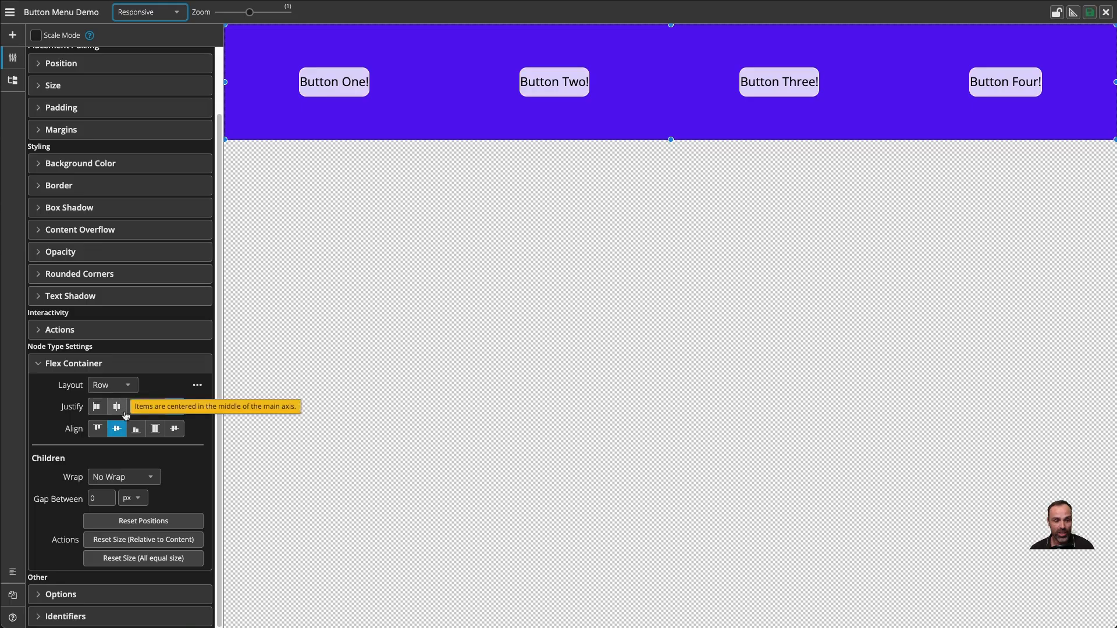
Try the container's end, start, stretch and baseline alignments, and return the items to center alignment on the cross axis.
left_click(136, 429)
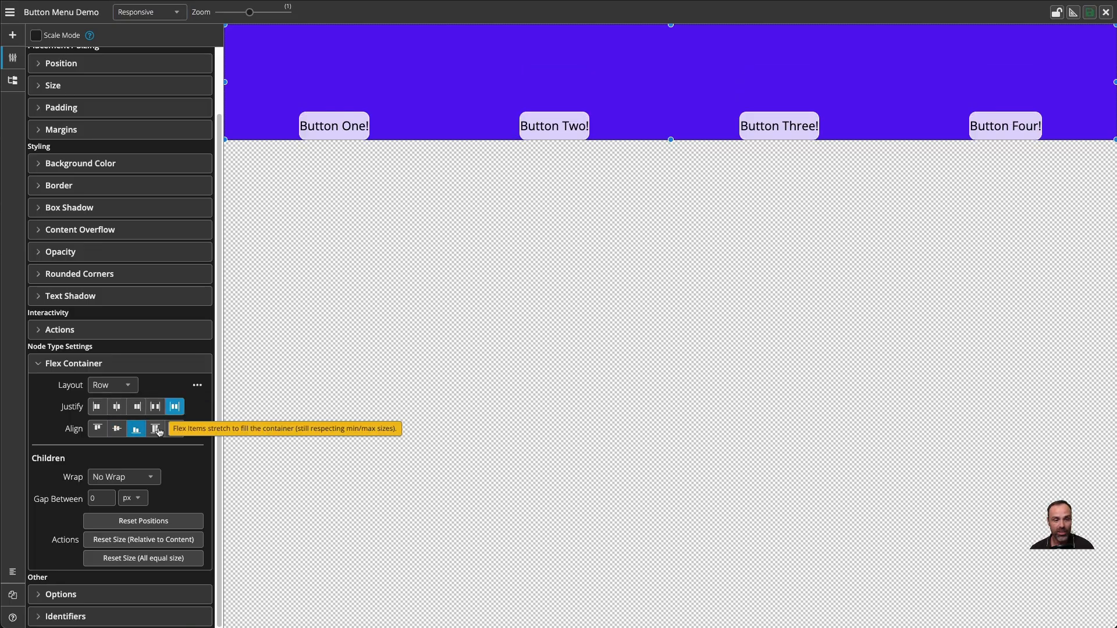
left_click(118, 429)
left_click(98, 429)
left_click(154, 429)
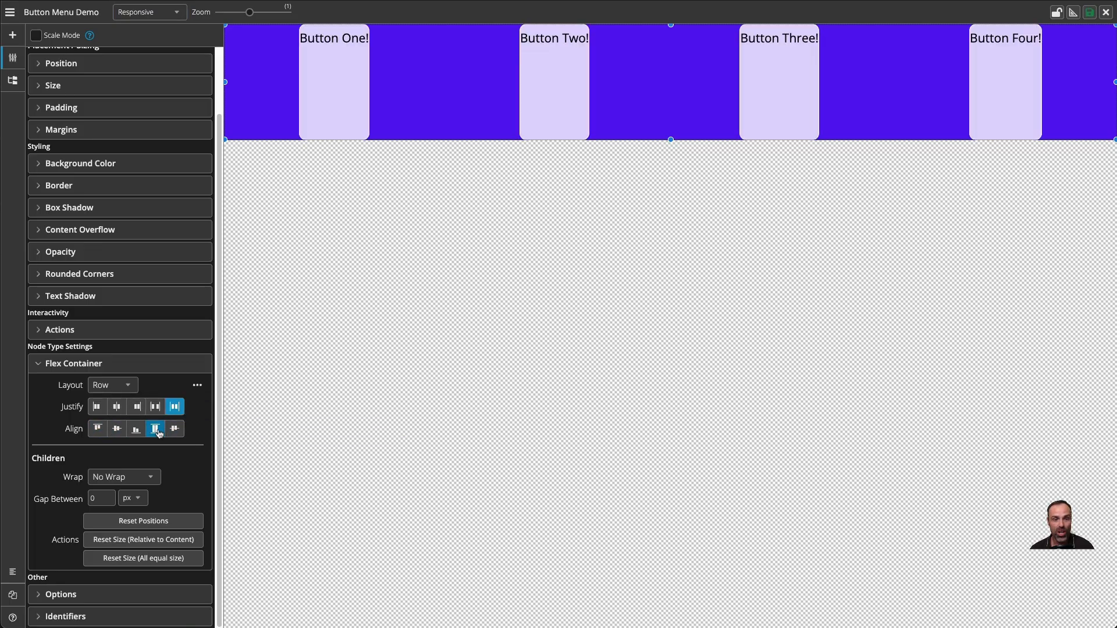
left_click(176, 429)
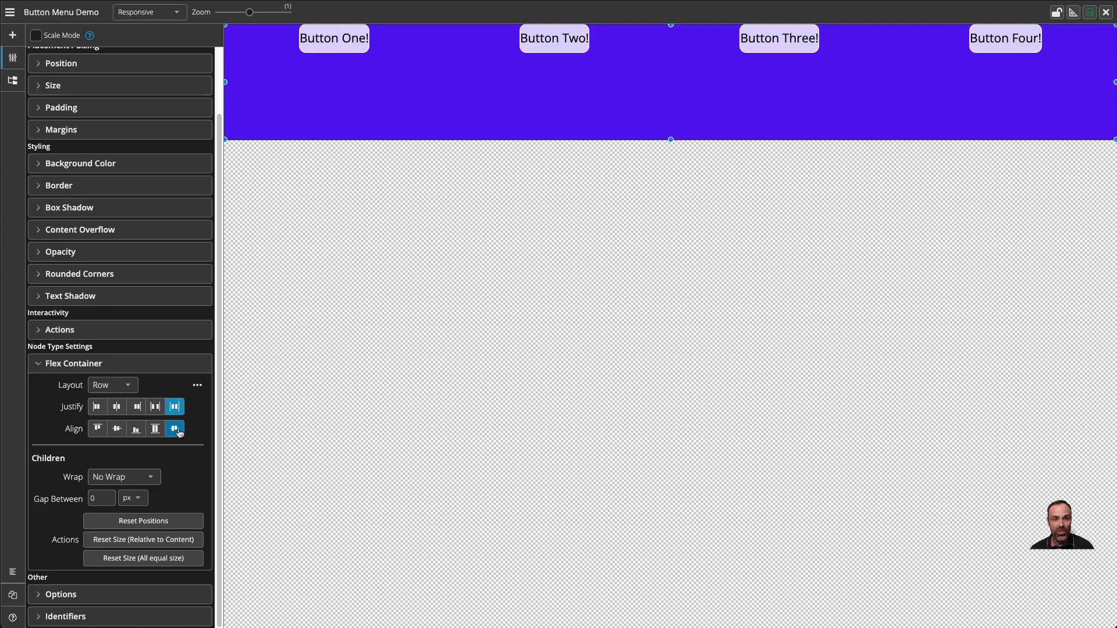
left_click(136, 429)
left_click(116, 429)
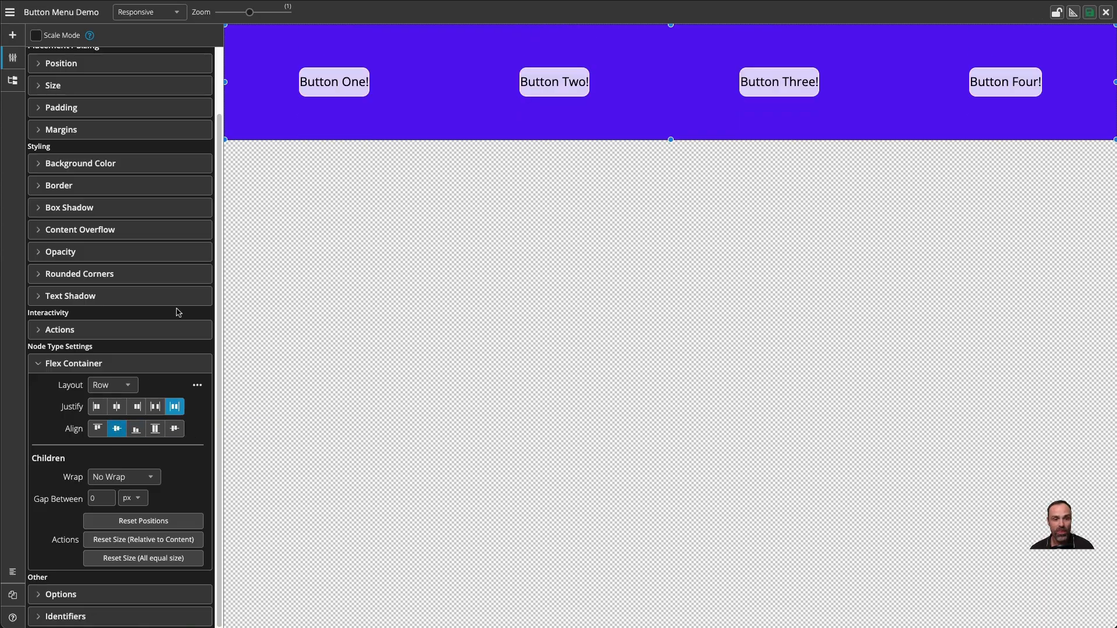
Set the "Button One!" node's right and left padding to 12 px and apply the padding to all siblings.
left_click(330, 88)
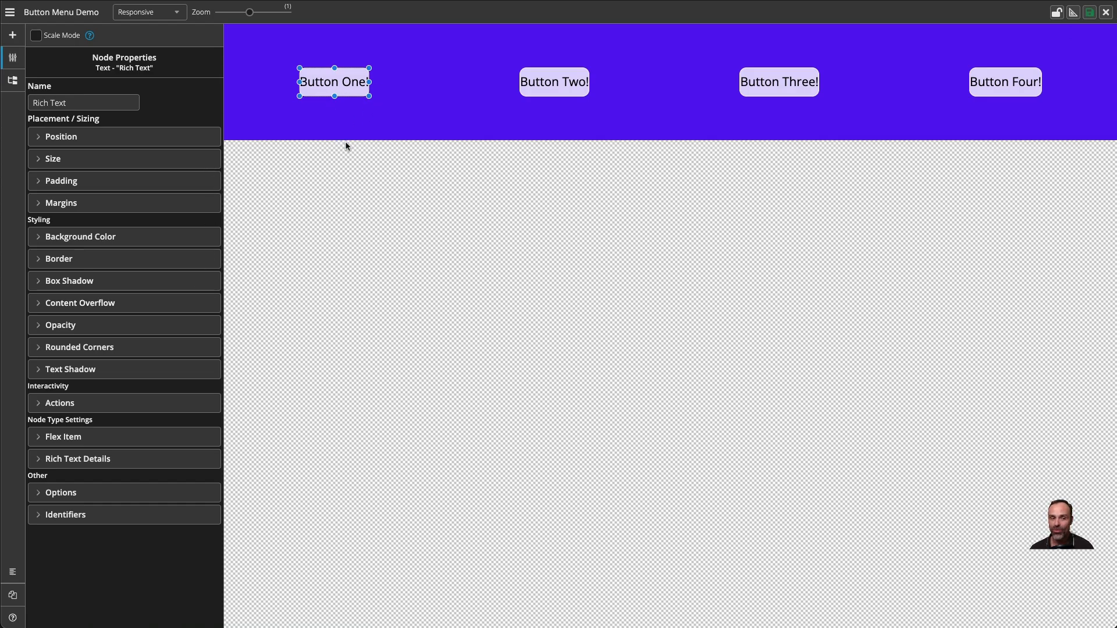
left_click(85, 181)
left_click(173, 289)
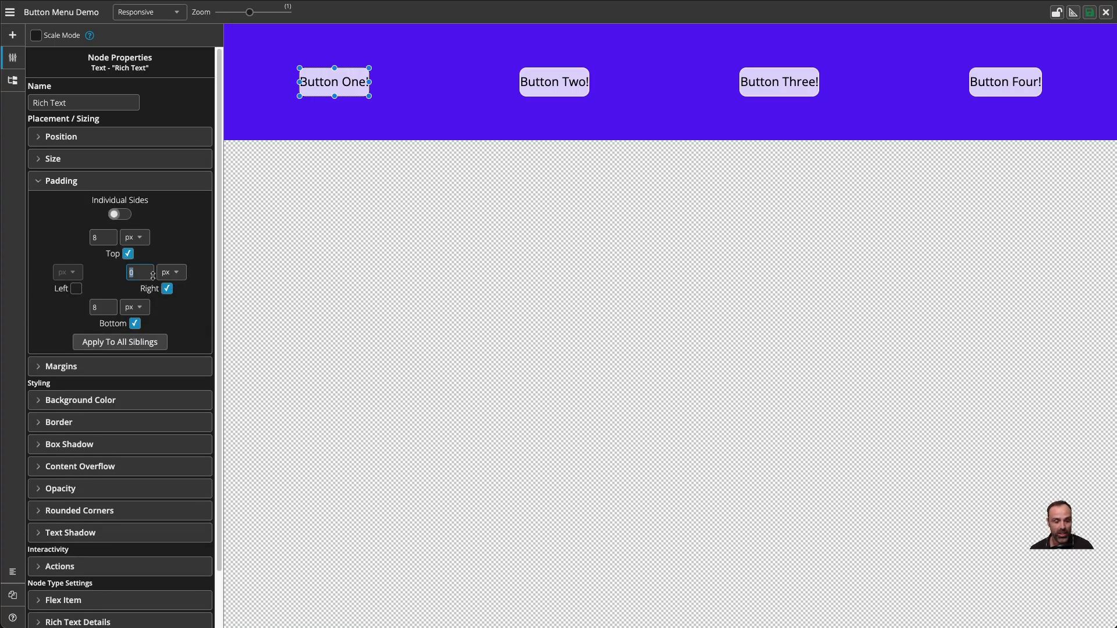
type("12")
left_click(77, 289)
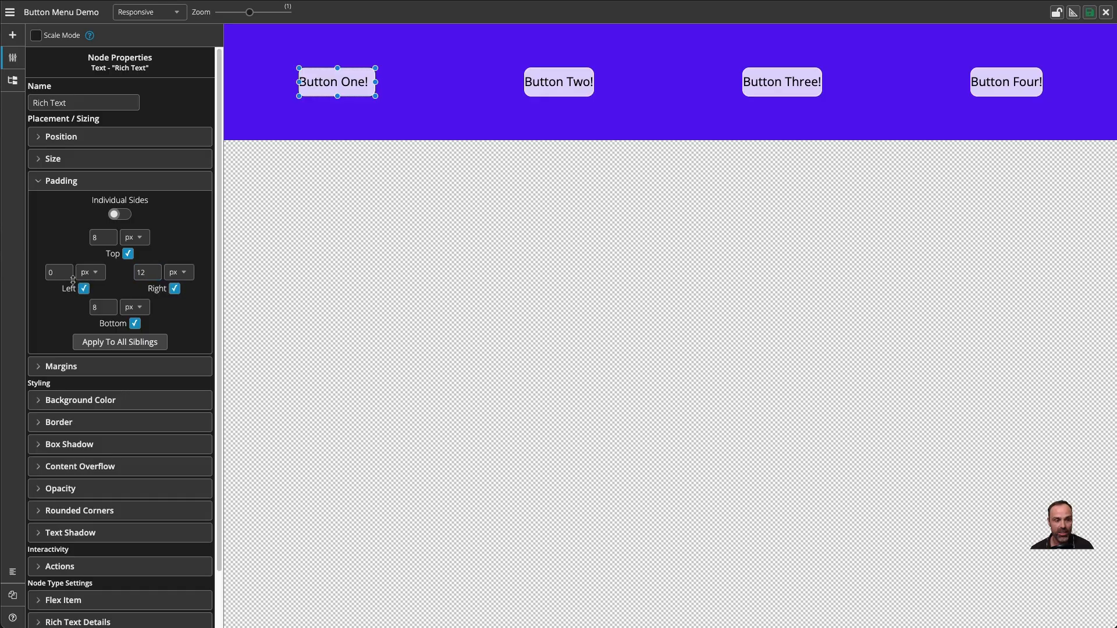
type("12")
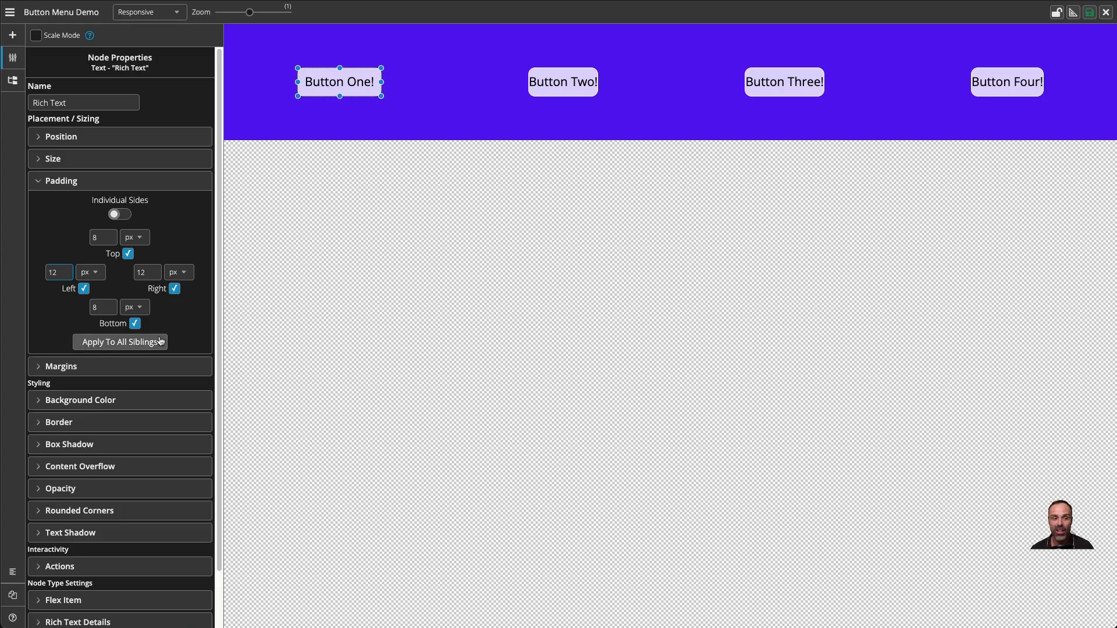
left_click(122, 343)
left_click(551, 318)
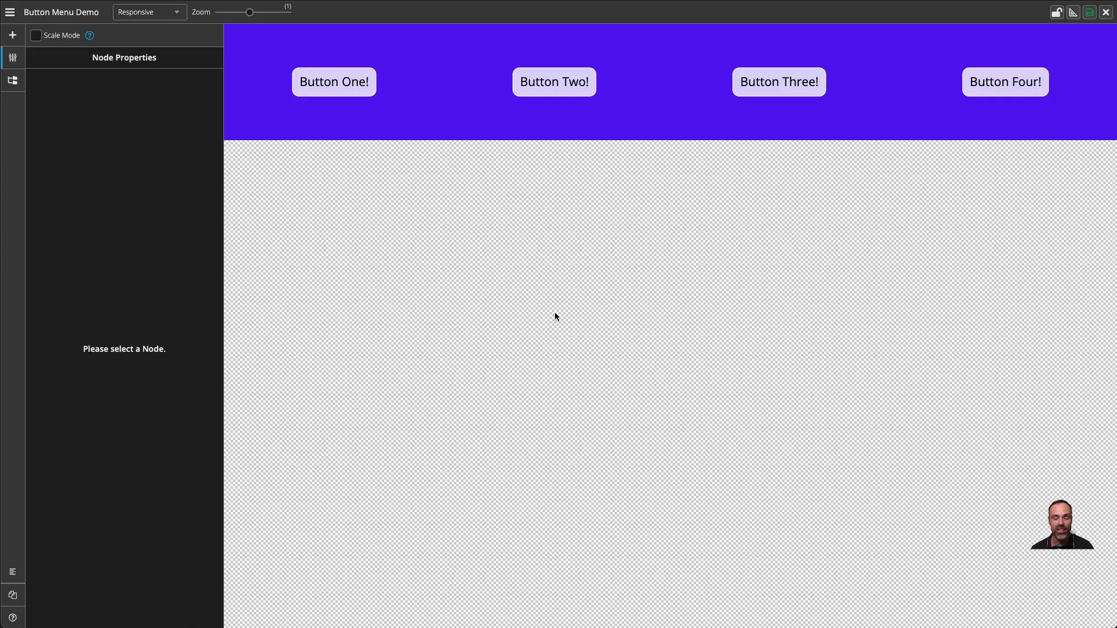
Compare the container's Flex Container settings with the Flex Item settings of the "Button Two!" node.
left_click(453, 114)
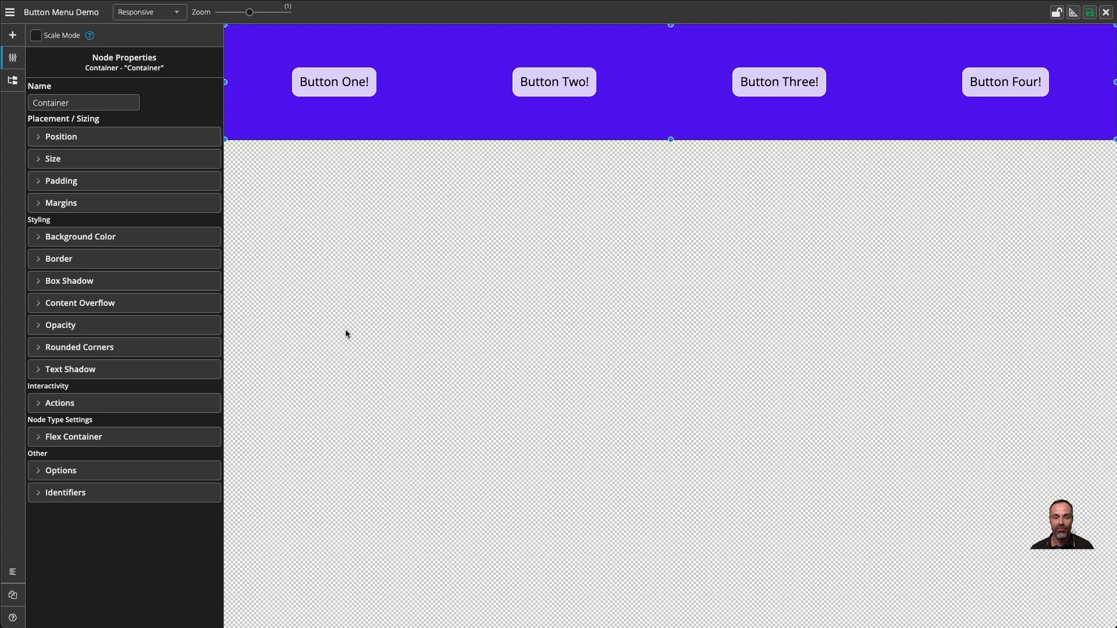
left_click(108, 436)
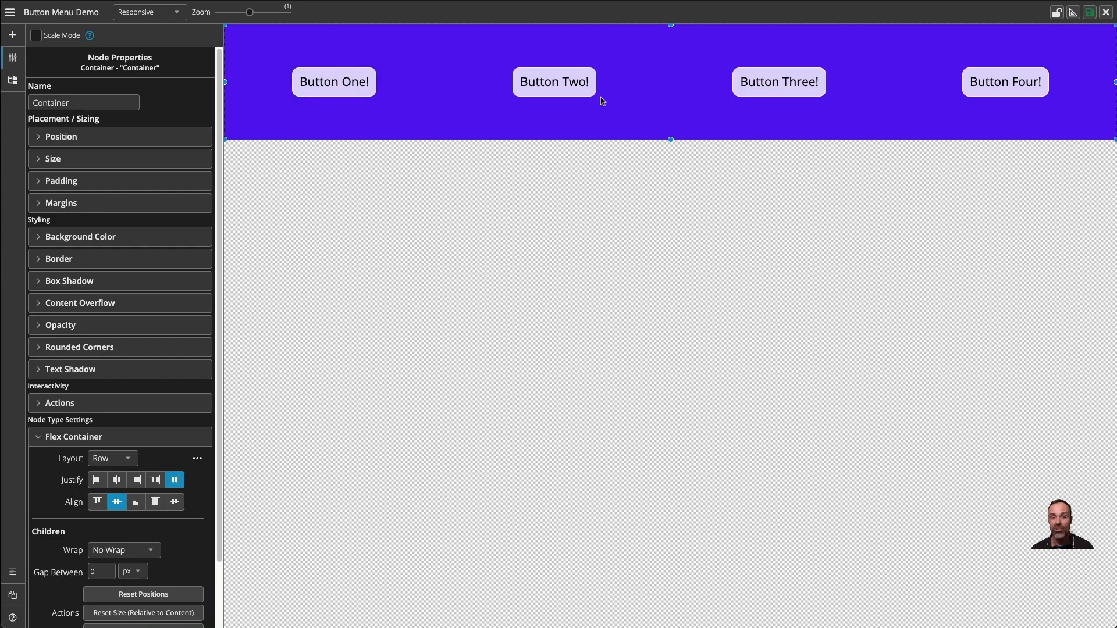
left_click(555, 87)
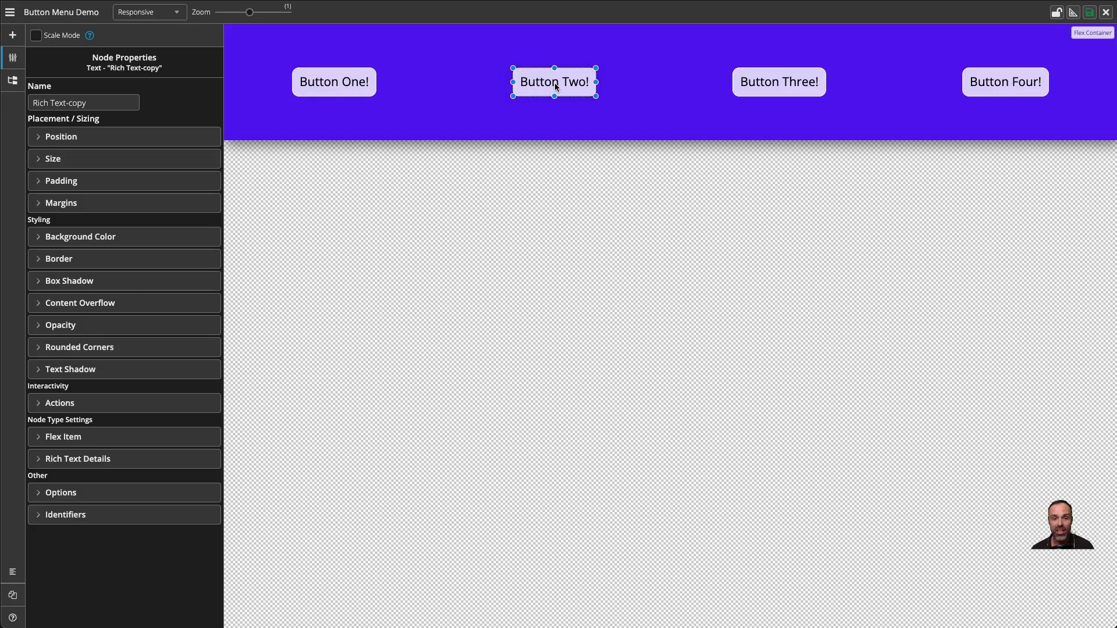
left_click(84, 437)
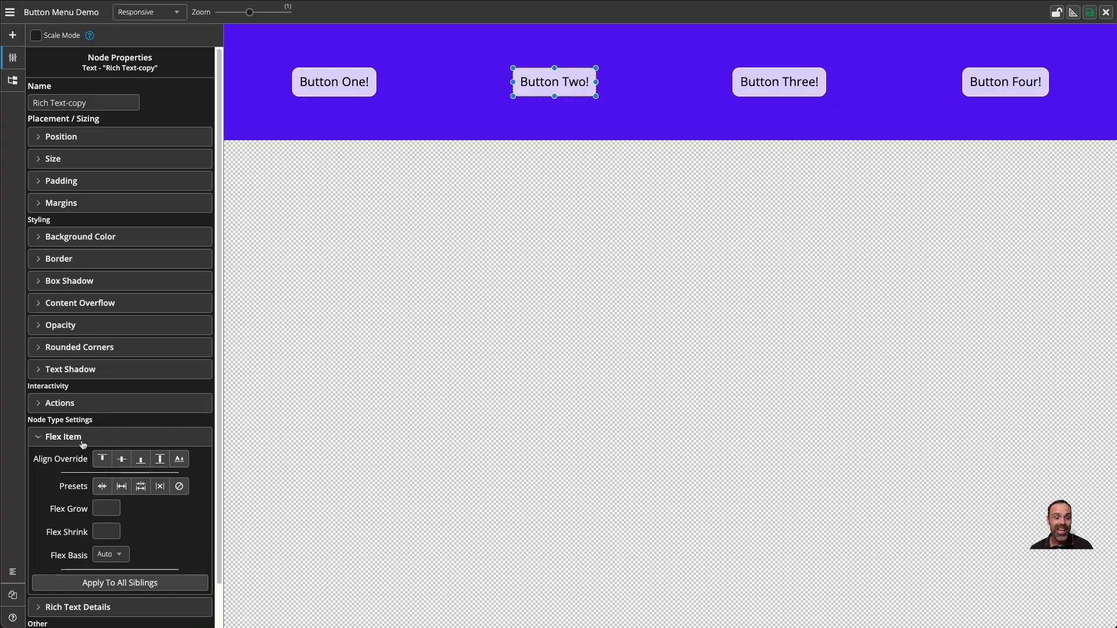
left_click(365, 139)
left_click(74, 438)
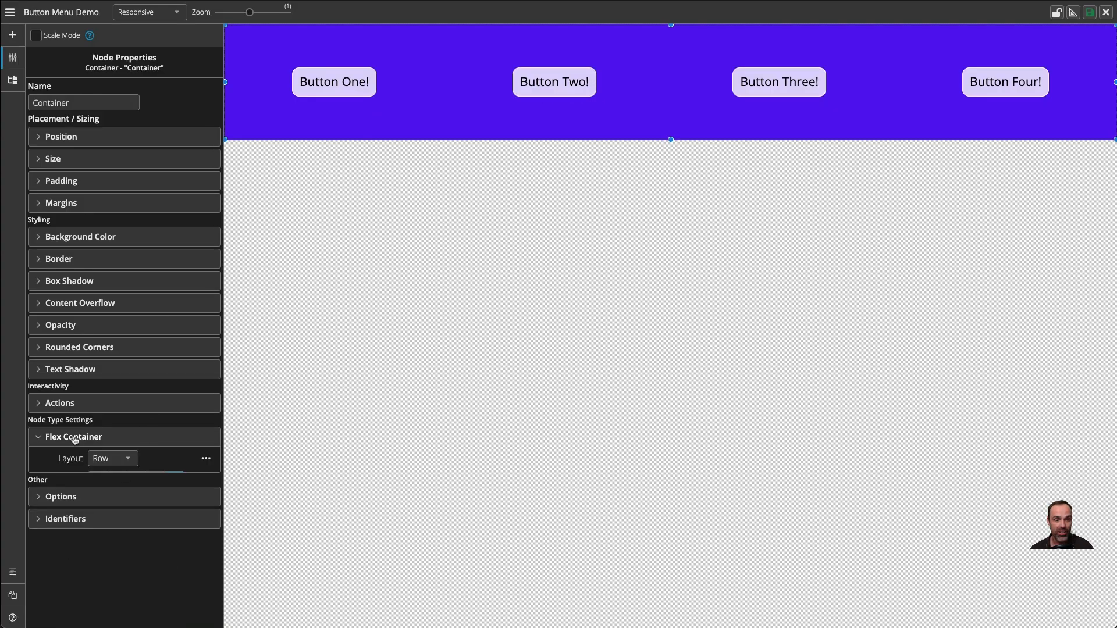
Try the start, center, end, stretch and baseline align overrides on the "Button Two!" flex item.
left_click(547, 85)
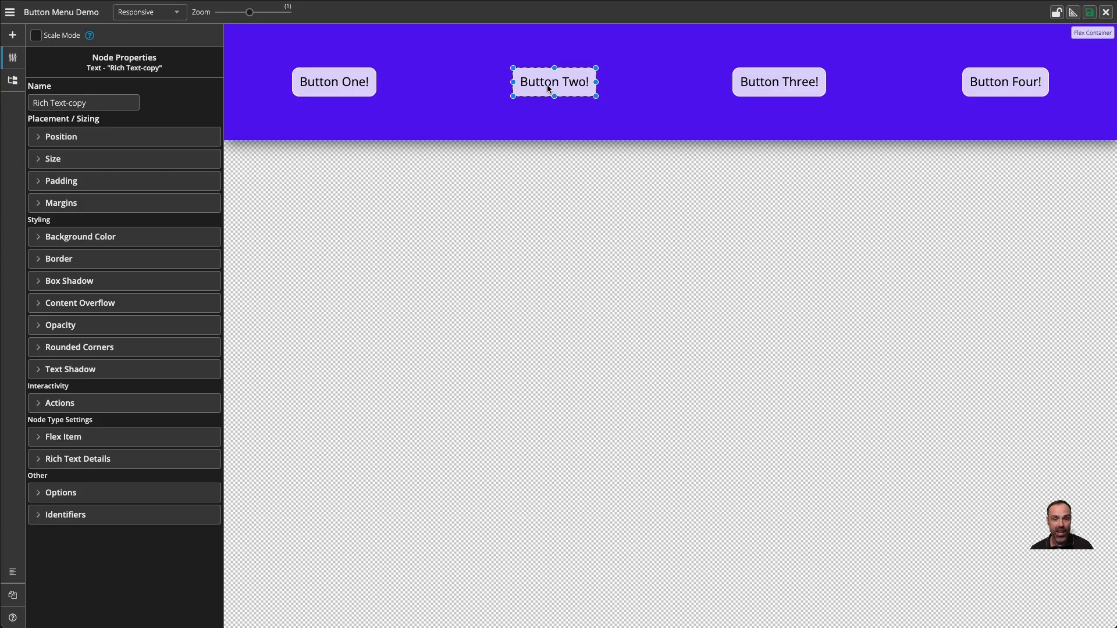
left_click(111, 438)
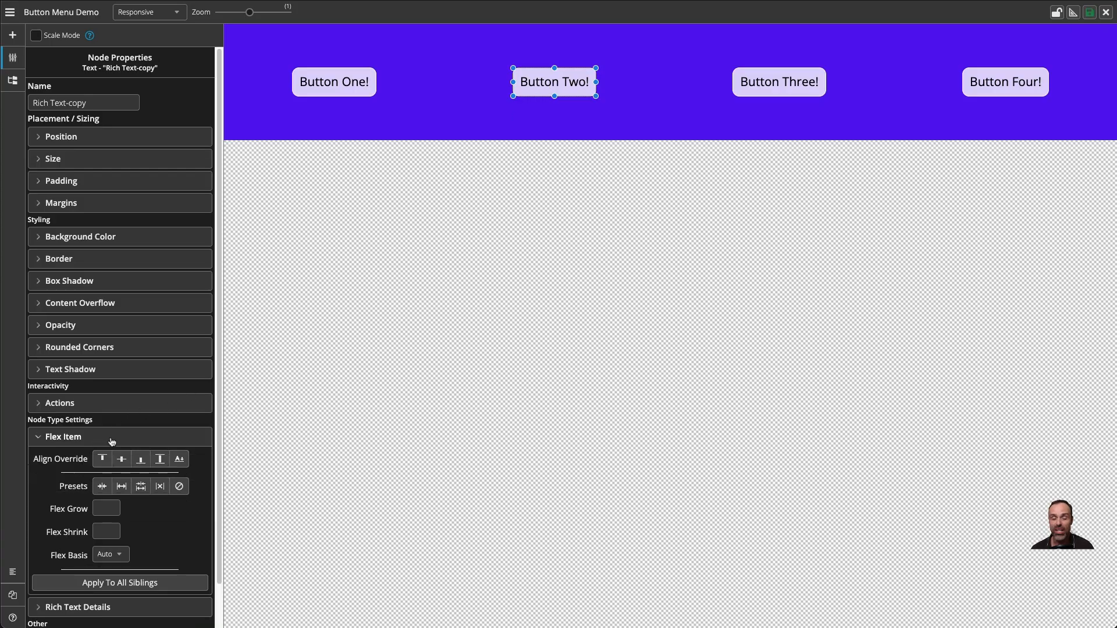
left_click(104, 460)
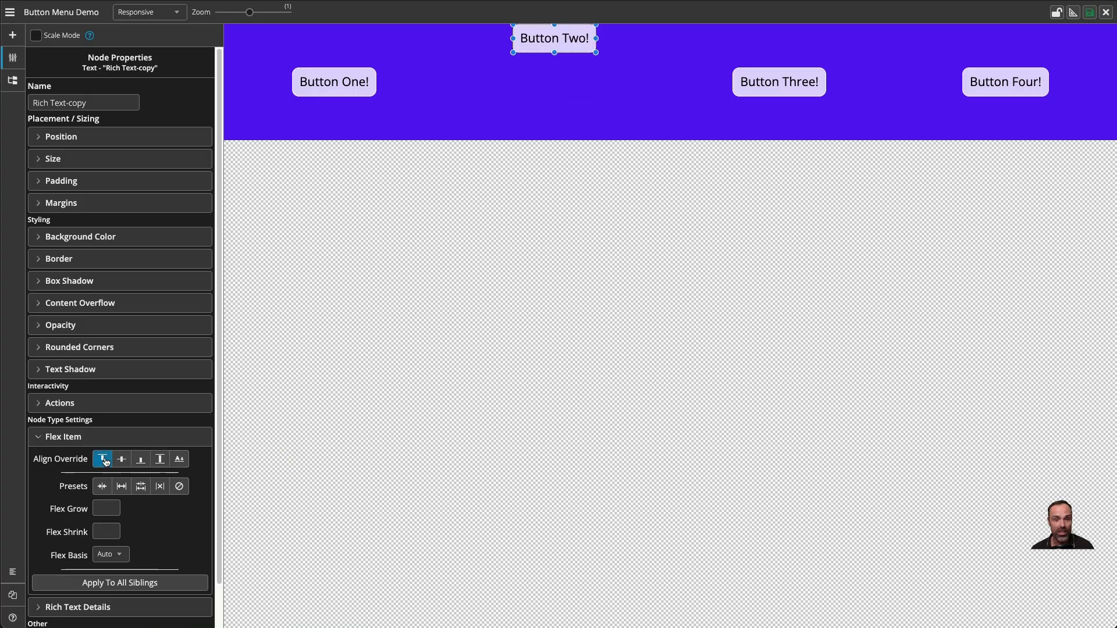
left_click(122, 460)
left_click(140, 462)
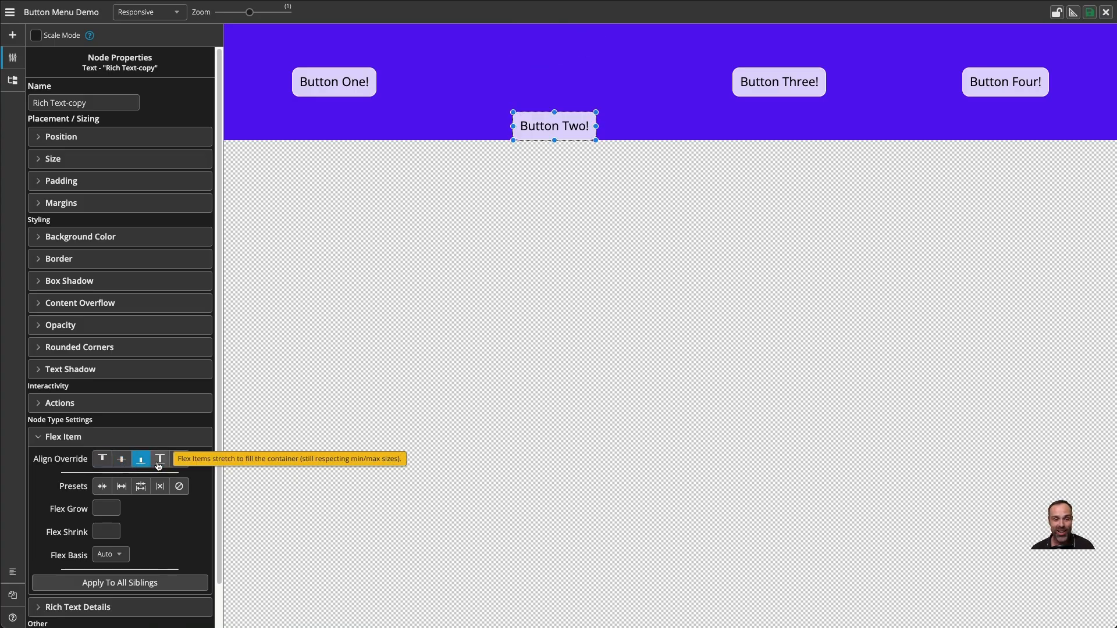
left_click(160, 460)
left_click(180, 460)
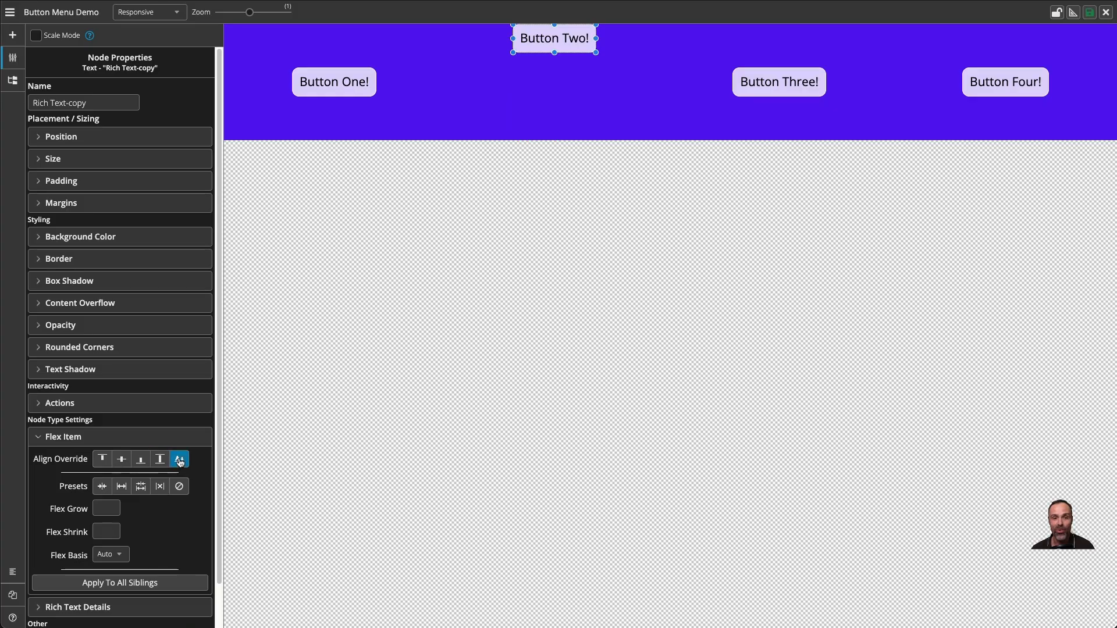
Try the grow-only, no grow or shrink, and shrink-only flex presets on "Button Two!", clear its flex item settings and deselect it.
left_click(133, 488)
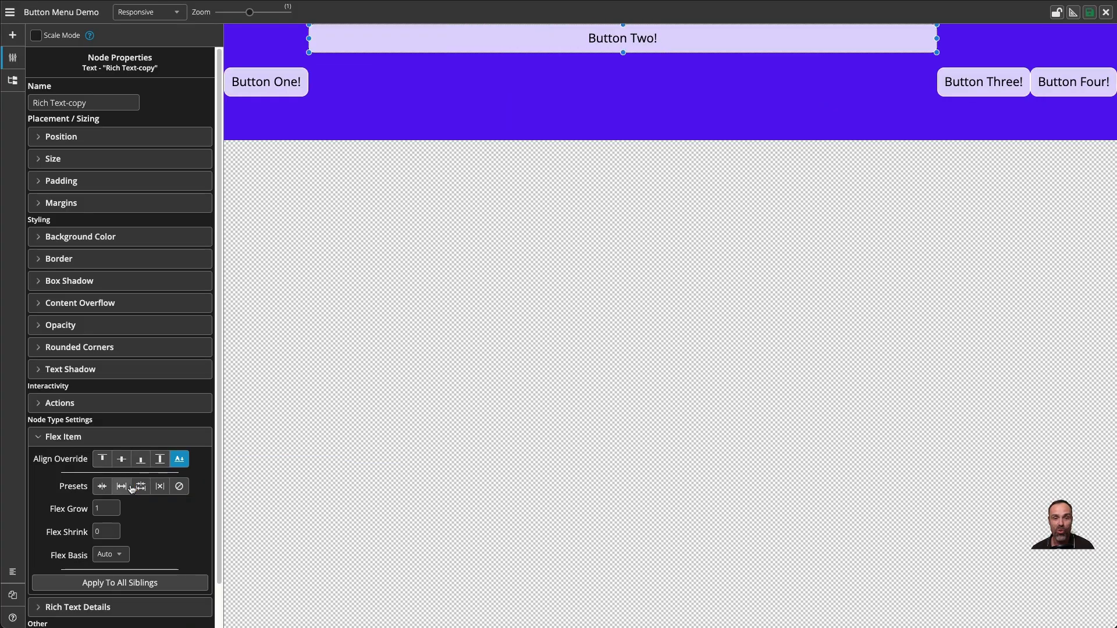
left_click(141, 487)
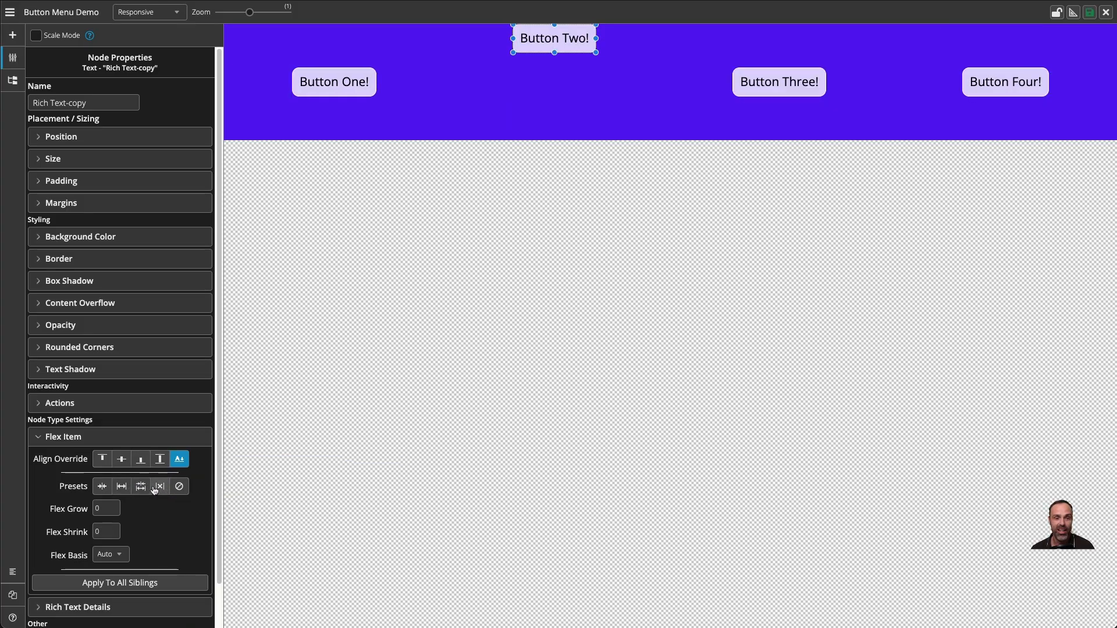
left_click(121, 488)
left_click(105, 488)
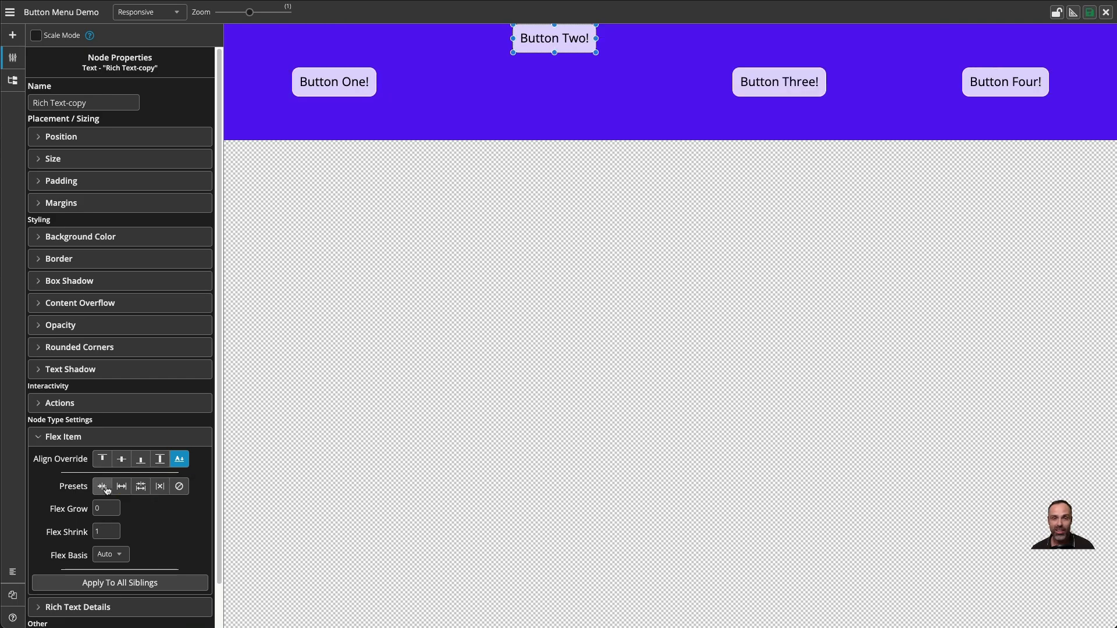
left_click(180, 487)
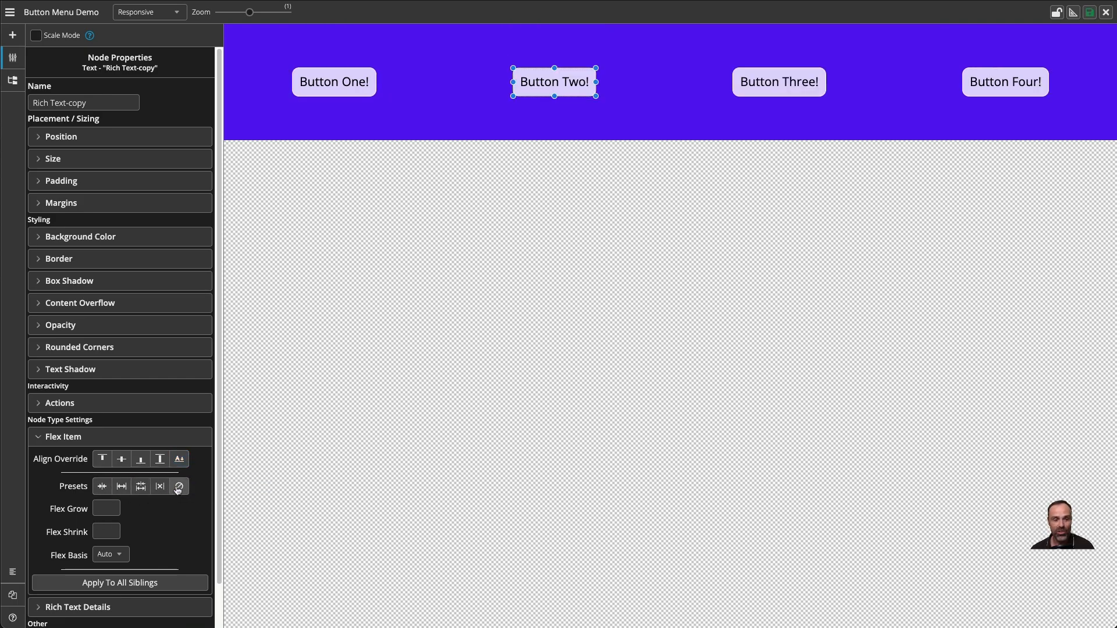
scroll(160, 521, "down", 1)
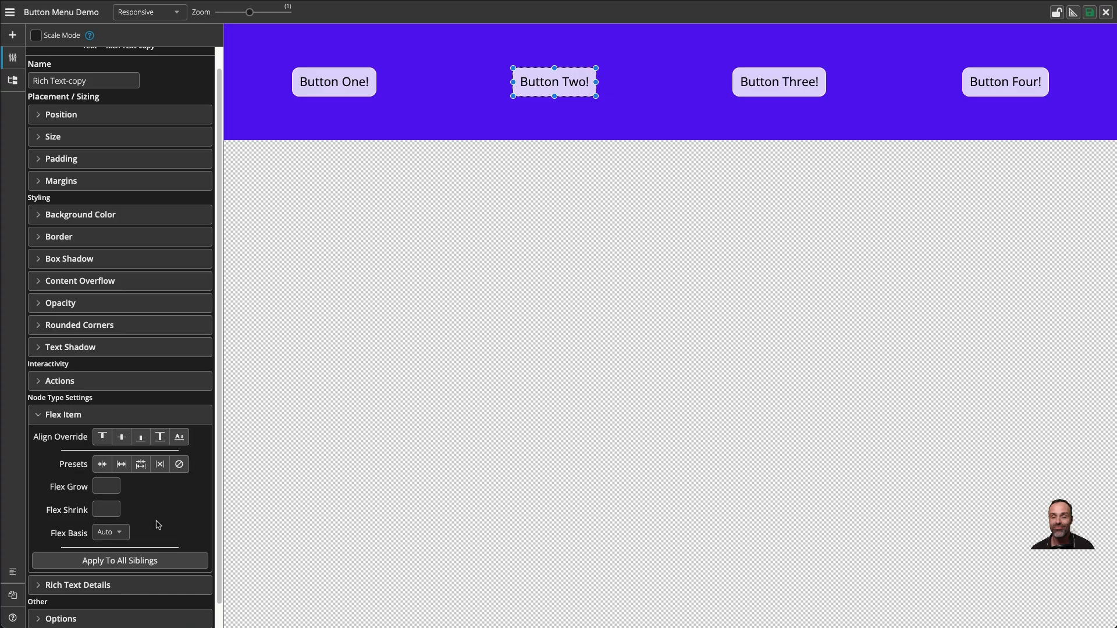
left_click(389, 332)
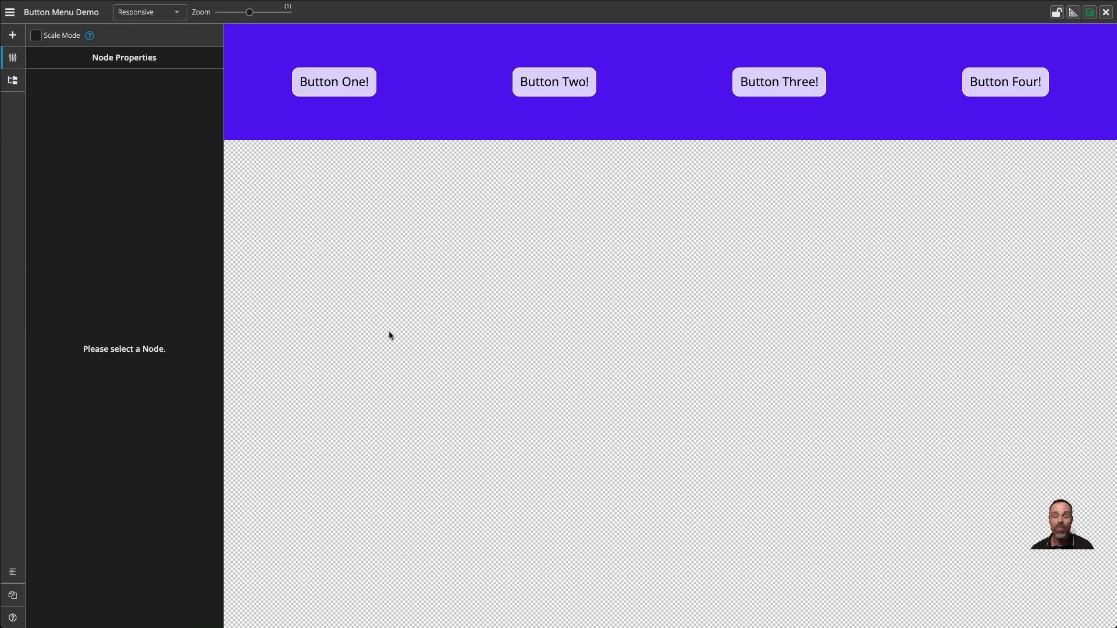